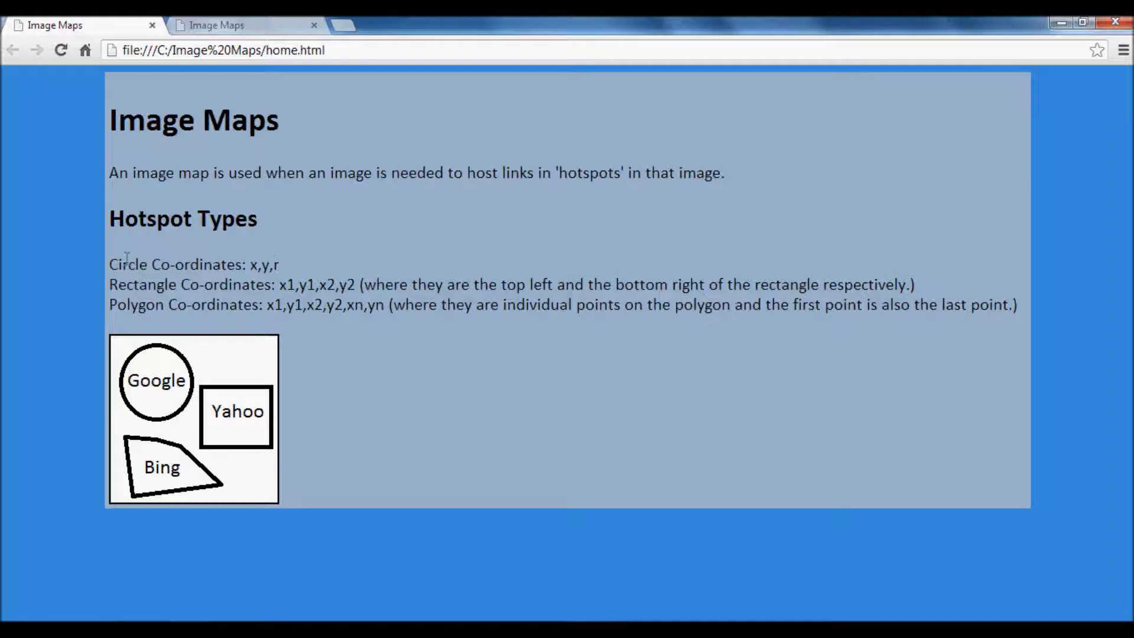
Step: Examine the page's hotspot types and the coordinate formats listed for circle, rectangle and polygon hotspots
{"action": "left_click_drag", "start_coordinate": [108, 219], "coordinate": [281, 214]}
{"action": "left_click", "coordinate": [282, 245]}
{"action": "left_click_drag", "start_coordinate": [110, 264], "coordinate": [229, 265]}
{"action": "left_click_drag", "start_coordinate": [109, 284], "coordinate": [168, 306]}
{"action": "left_click", "coordinate": [191, 281]}
{"action": "left_click_drag", "start_coordinate": [249, 266], "coordinate": [312, 264]}
{"action": "left_click", "coordinate": [286, 265]}
{"action": "left_click_drag", "start_coordinate": [281, 286], "coordinate": [912, 284]}
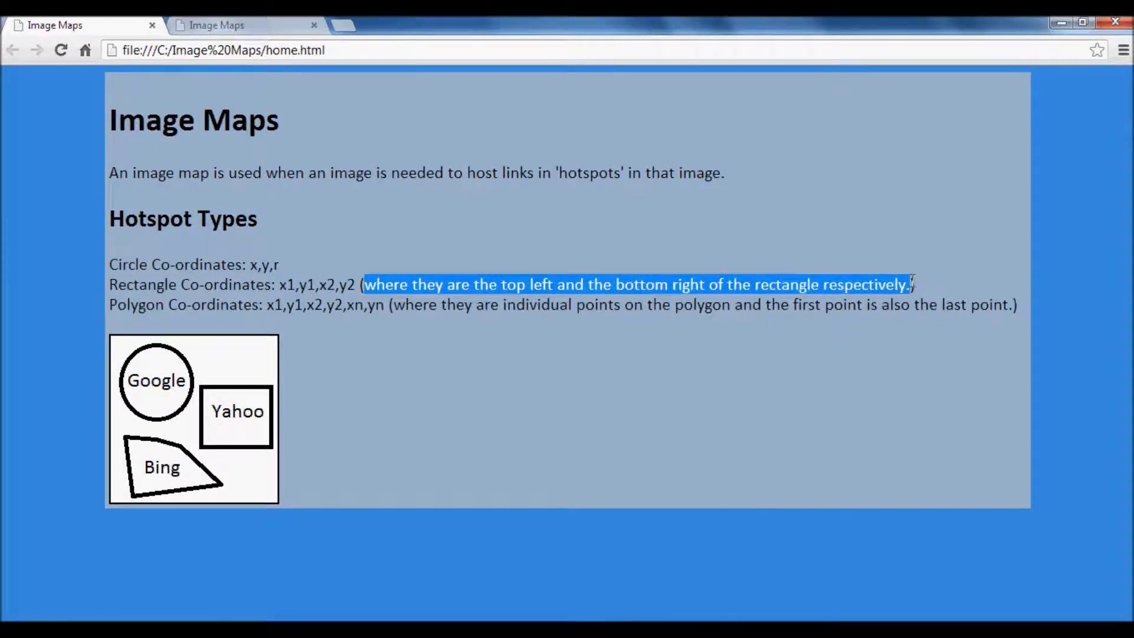
{"action": "left_click", "coordinate": [667, 305]}
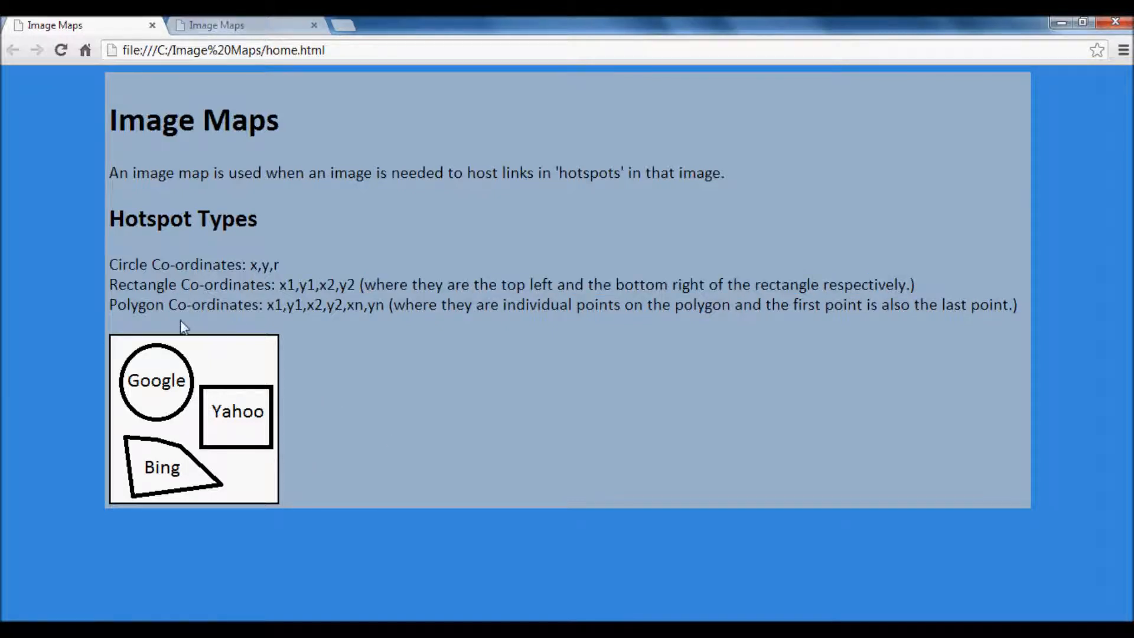
{"action": "left_click_drag", "start_coordinate": [267, 309], "coordinate": [385, 311]}
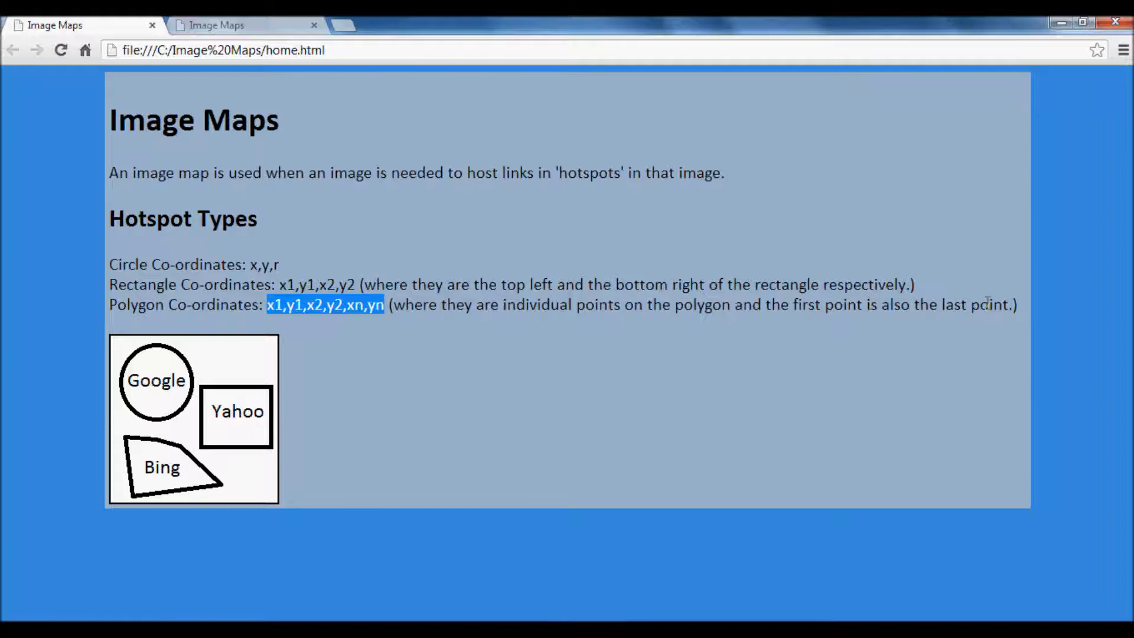
{"action": "left_click", "coordinate": [445, 406]}
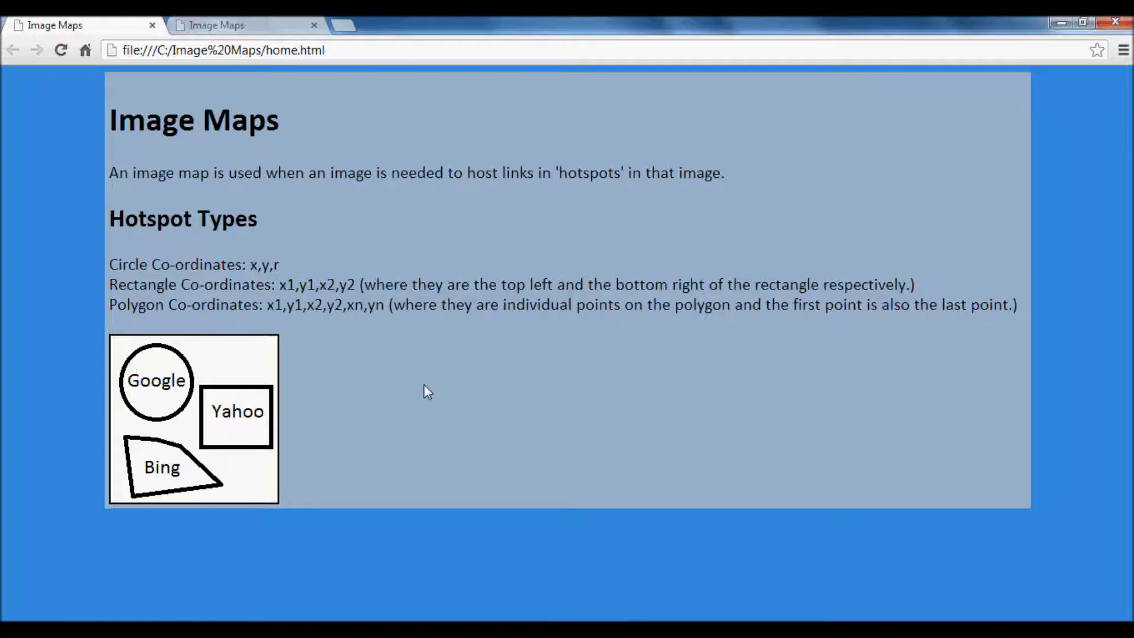
Step: Open the source of home.html and examine the image tag and its usemap attribute
{"action": "right_click", "coordinate": [366, 351]}
{"action": "left_click", "coordinate": [462, 472]}
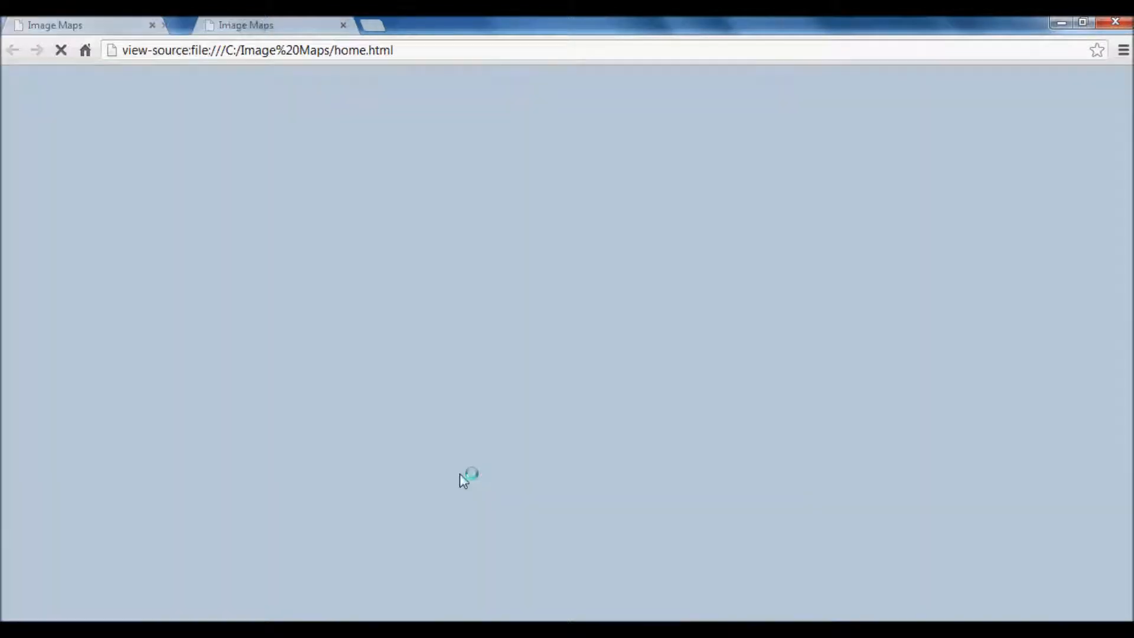
{"action": "scroll", "coordinate": [403, 249], "scroll_direction": "down", "scroll_amount": 3}
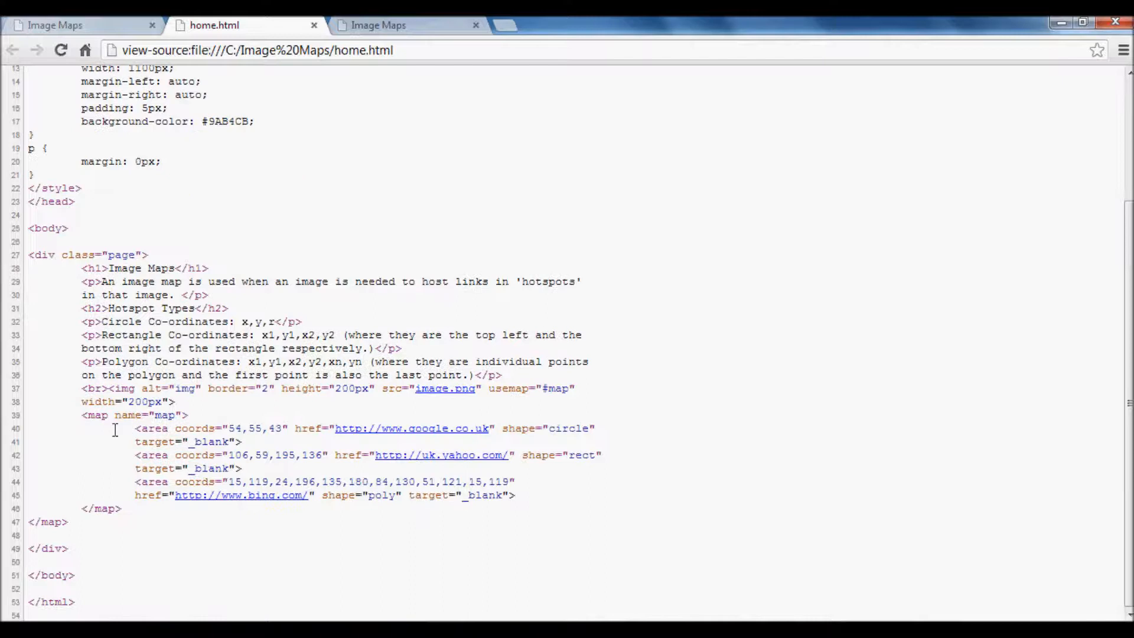
{"action": "left_click_drag", "start_coordinate": [109, 392], "coordinate": [619, 403]}
{"action": "left_click", "coordinate": [617, 402]}
{"action": "left_click", "coordinate": [180, 629]}
{"action": "left_click", "coordinate": [59, 142]}
{"action": "left_click_drag", "start_coordinate": [489, 389], "coordinate": [574, 390]}
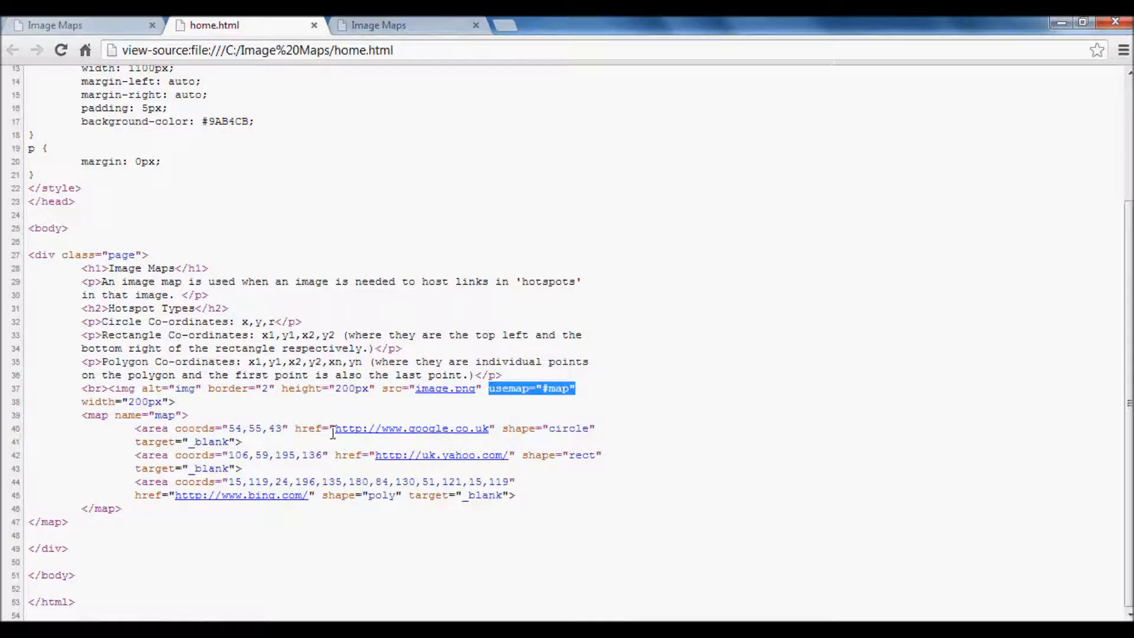
Step: Examine the shape attributes of the circle, rectangle and polygon area tags in the source
{"action": "left_click_drag", "start_coordinate": [495, 428], "coordinate": [597, 429]}
{"action": "left_click", "coordinate": [608, 428]}
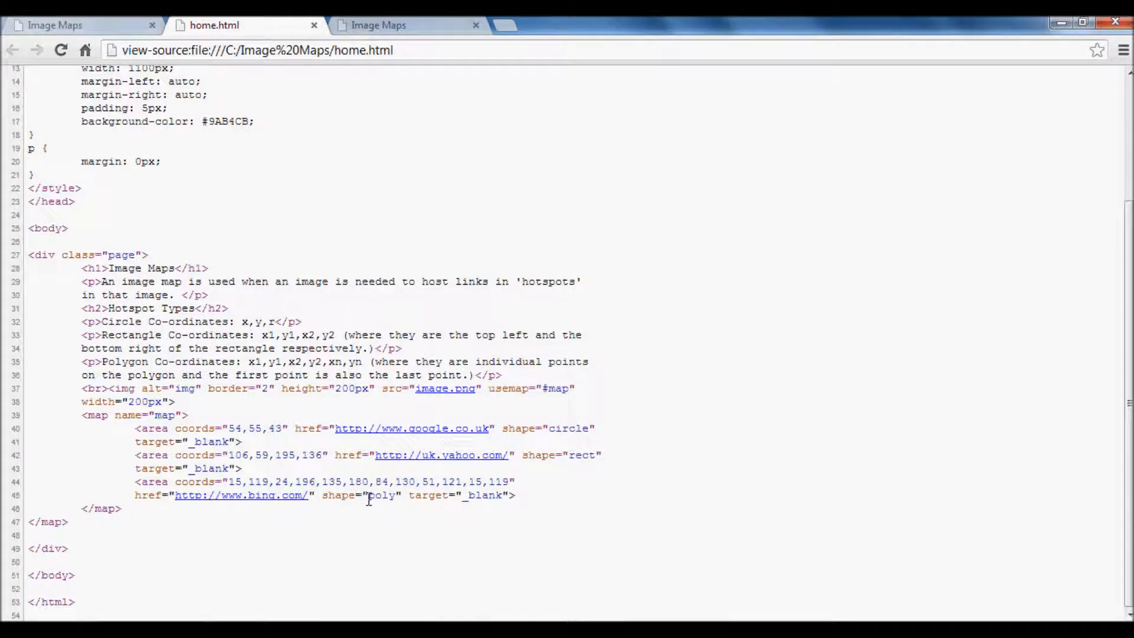
{"action": "left_click_drag", "start_coordinate": [369, 500], "coordinate": [403, 492]}
{"action": "left_click_drag", "start_coordinate": [563, 458], "coordinate": [595, 458]}
{"action": "left_click_drag", "start_coordinate": [548, 424], "coordinate": [591, 426]}
{"action": "left_click", "coordinate": [602, 450]}
Step: Return to the Image Maps page and test the Google, Yahoo and Bing hotspots, closing each page they open
{"action": "left_click", "coordinate": [108, 28]}
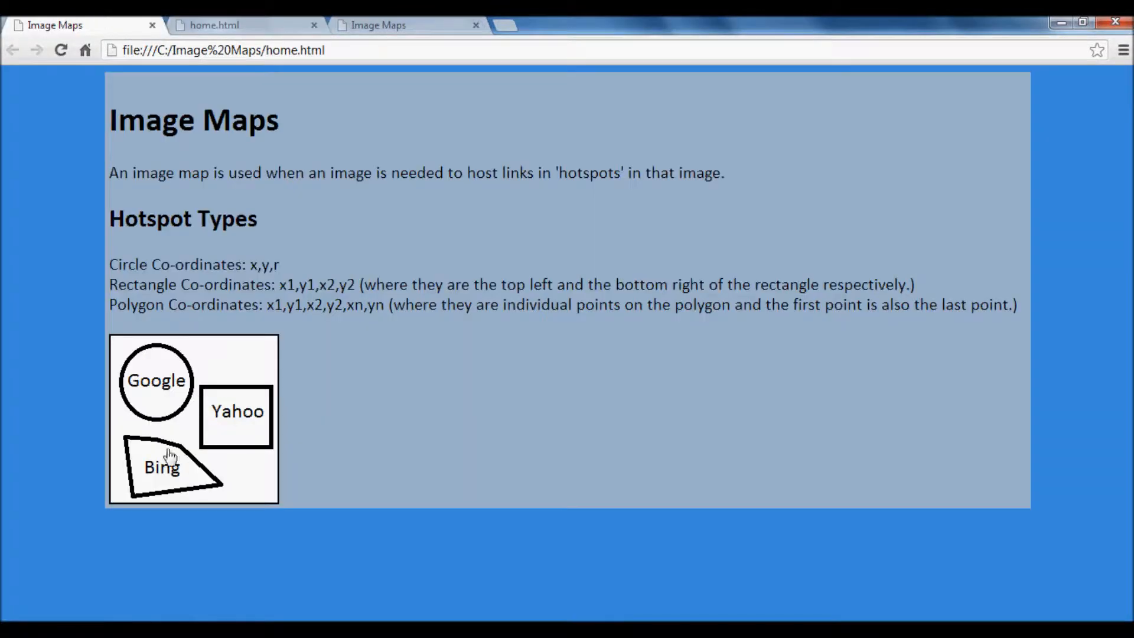
{"action": "left_click", "coordinate": [157, 384]}
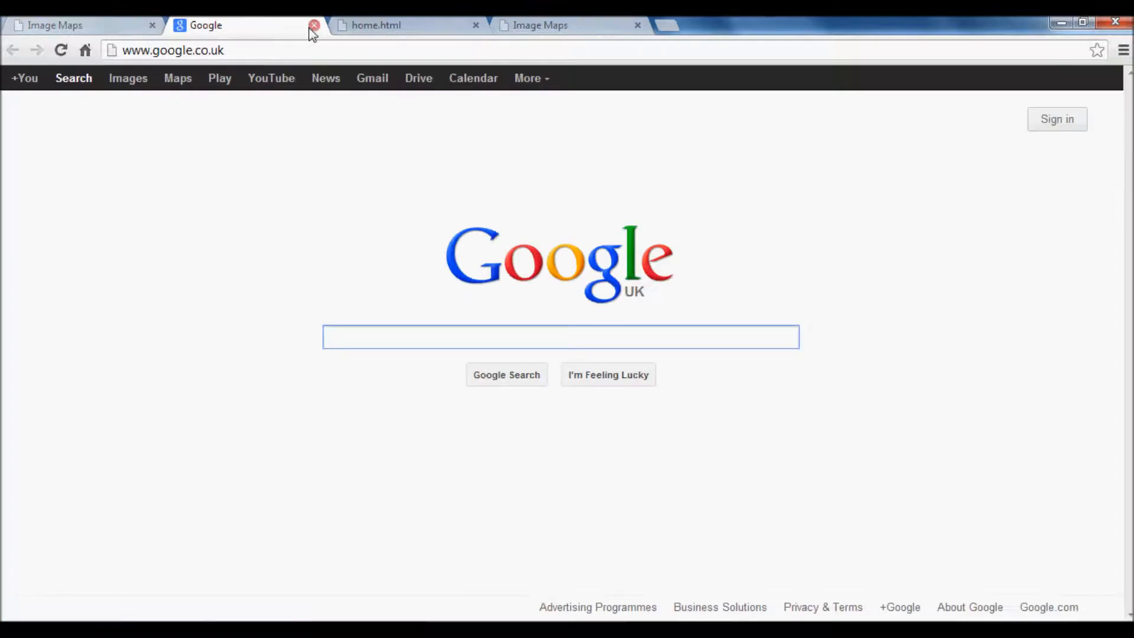
{"action": "left_click", "coordinate": [310, 26]}
{"action": "left_click", "coordinate": [239, 429]}
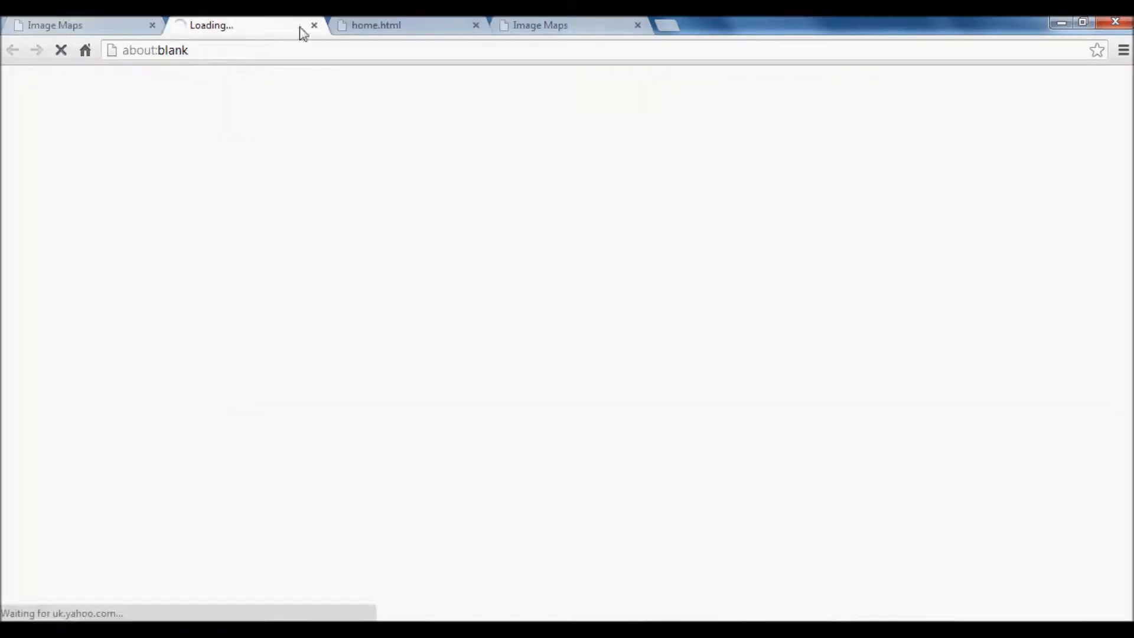
{"action": "left_click", "coordinate": [313, 26]}
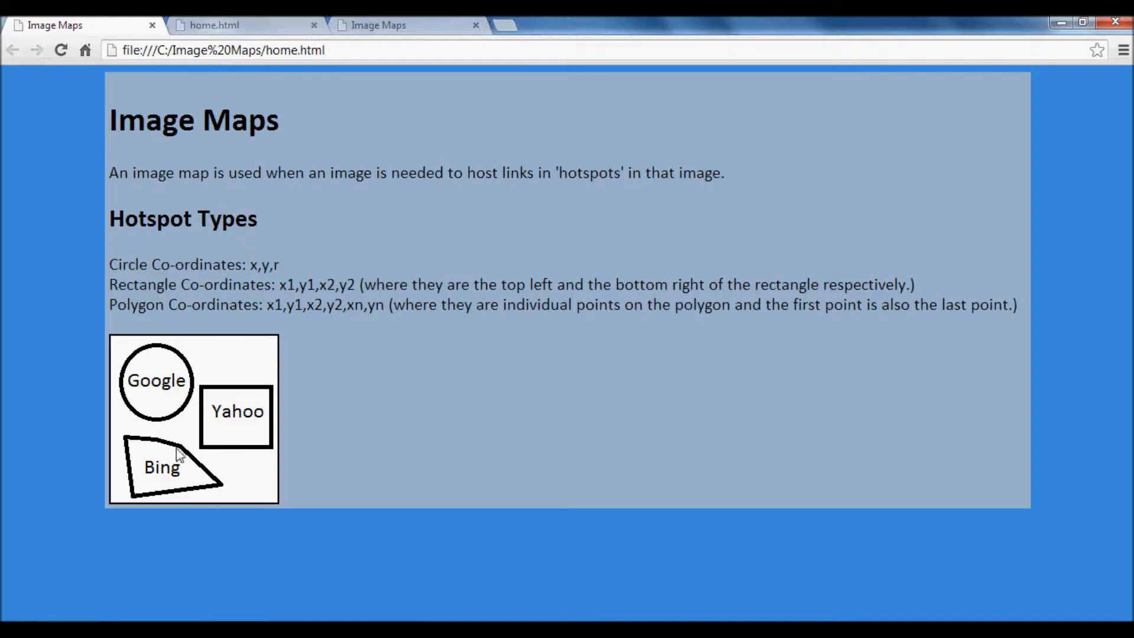
{"action": "left_click", "coordinate": [166, 478]}
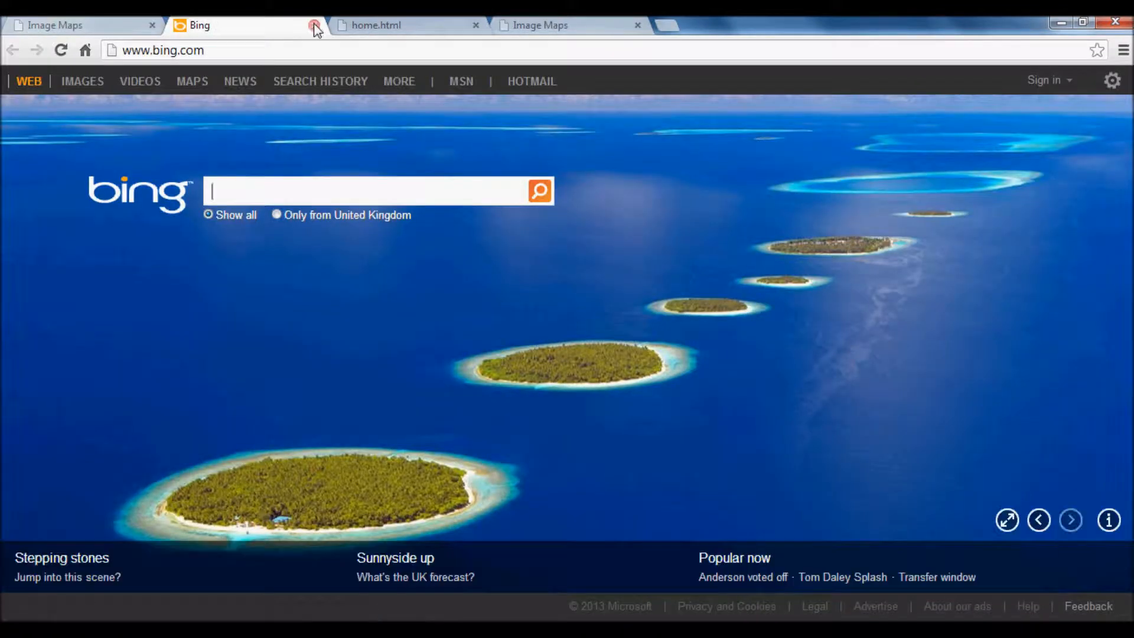
{"action": "left_click", "coordinate": [315, 25]}
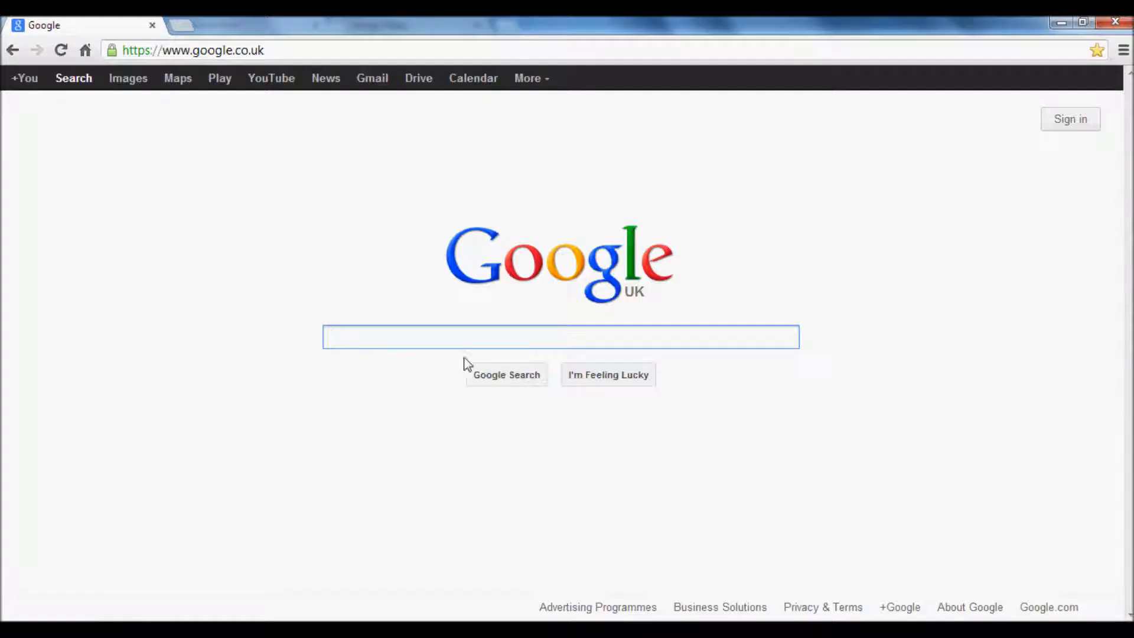
{"action": "left_click", "coordinate": [478, 336]}
{"action": "type", "text": "gimp"}
{"action": "key", "text": "Return"}
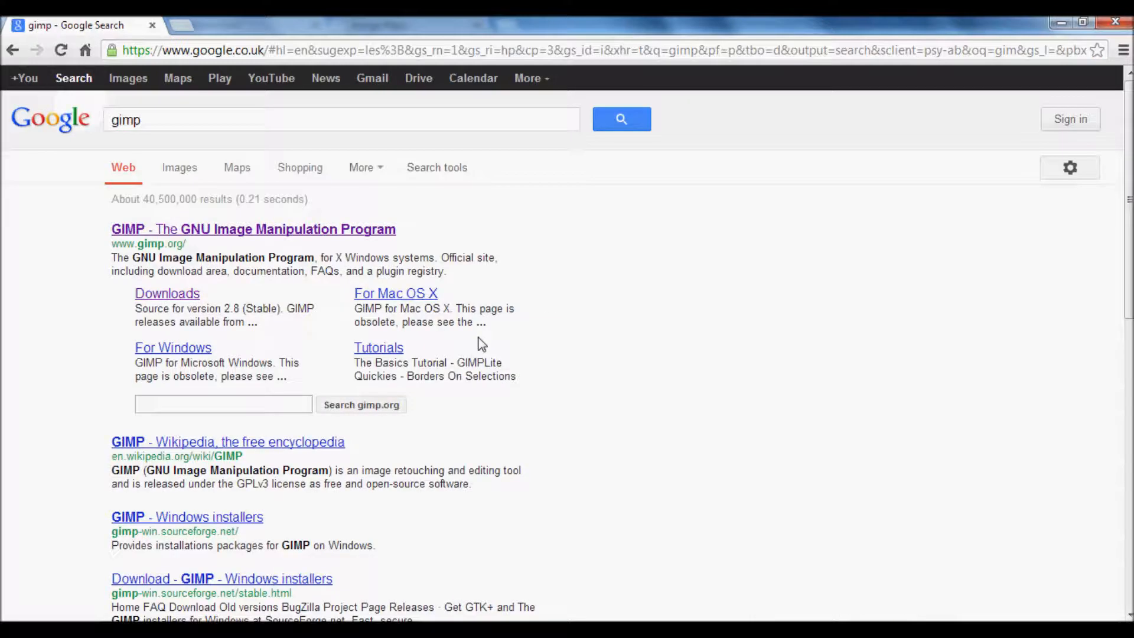
{"action": "left_click_drag", "start_coordinate": [192, 243], "coordinate": [112, 242]}
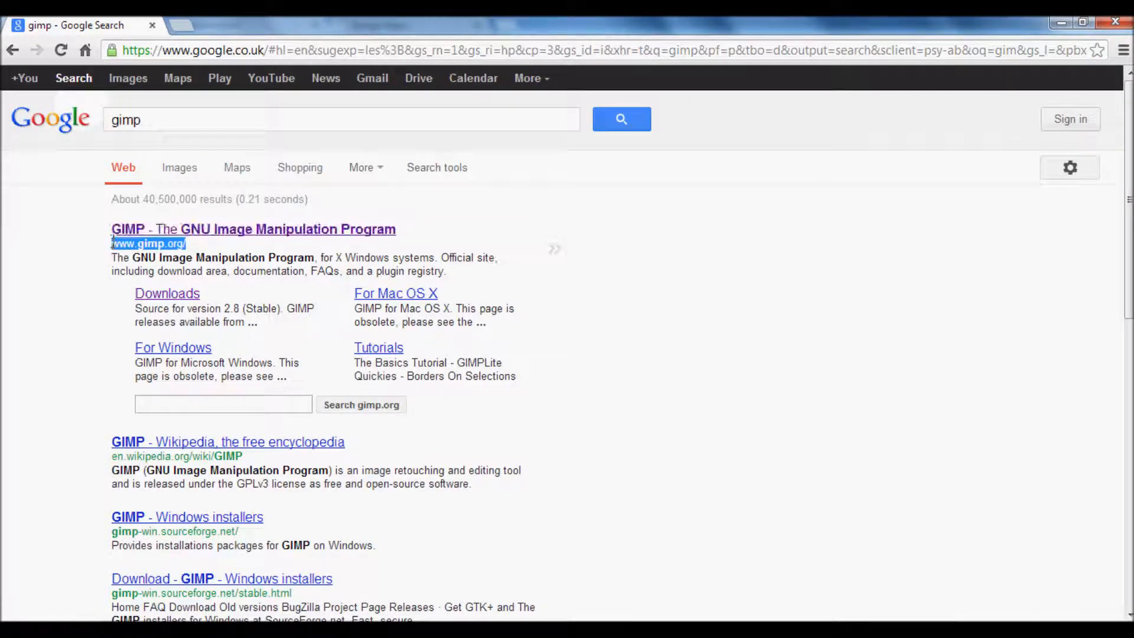
{"action": "left_click", "coordinate": [216, 233]}
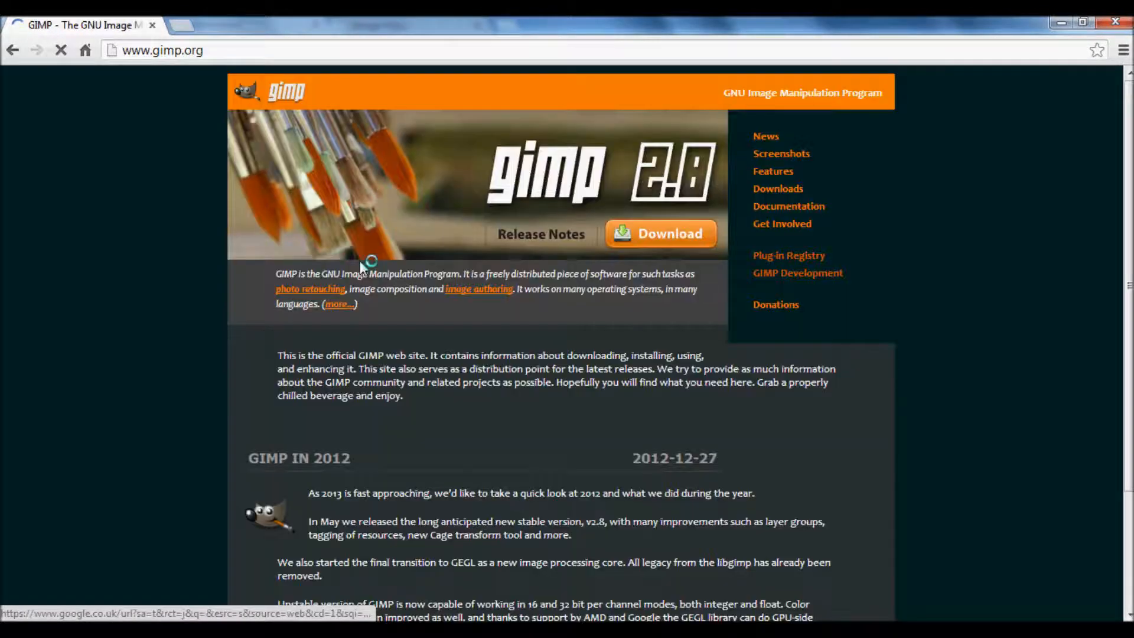
{"action": "left_click", "coordinate": [662, 233]}
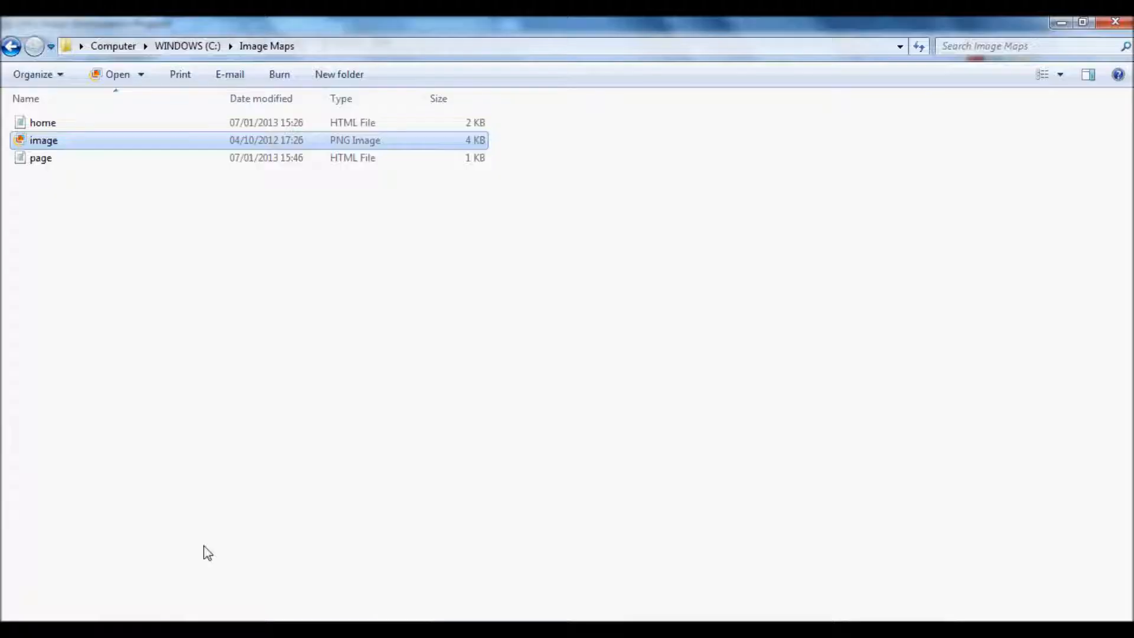
Step: Switch to GIMP with image.png loaded and open the Image Map web filter for it in a maximized window
{"action": "double_click", "coordinate": [495, 17]}
{"action": "left_click_drag", "start_coordinate": [527, 31], "coordinate": [670, 55]}
{"action": "left_click_drag", "start_coordinate": [464, 185], "coordinate": [246, 205]}
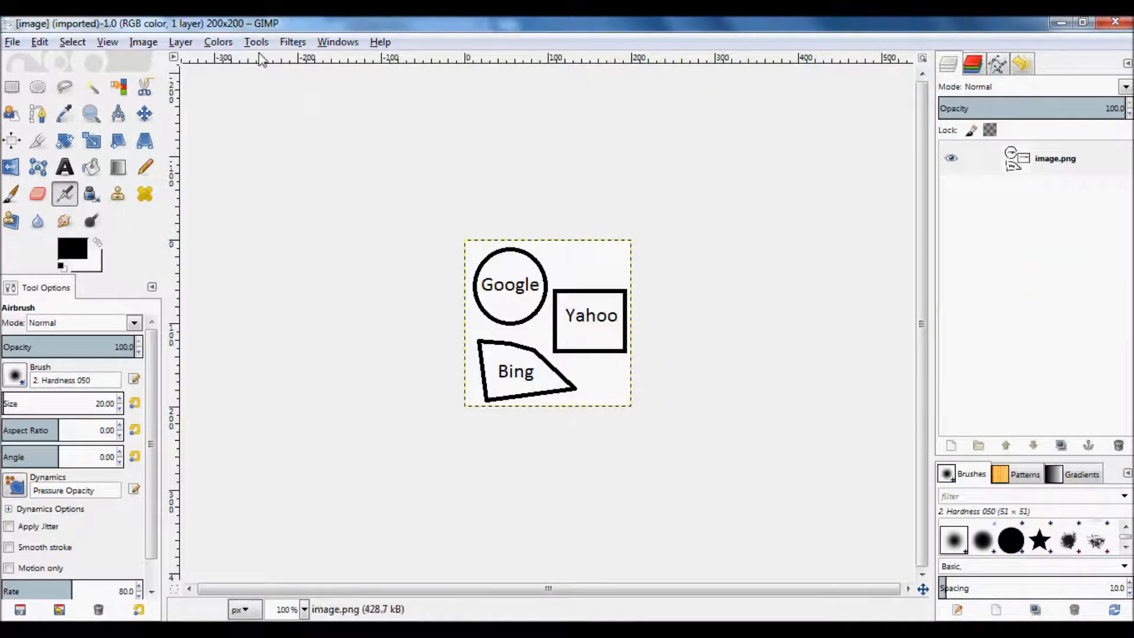
{"action": "left_click", "coordinate": [292, 45]}
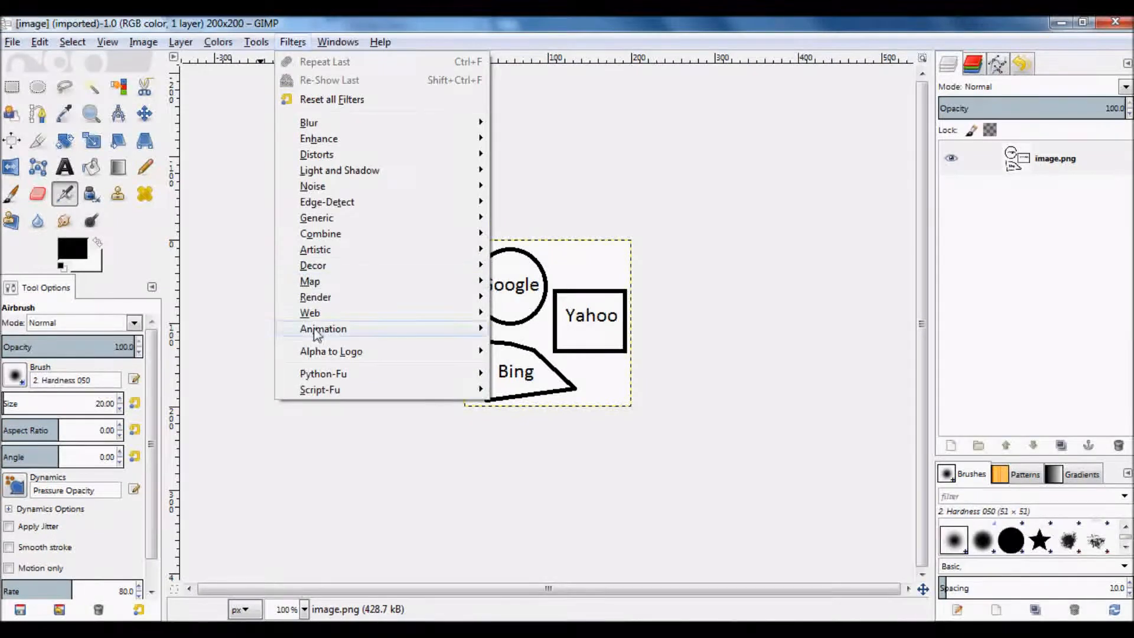
{"action": "mouse_move", "coordinate": [311, 313]}
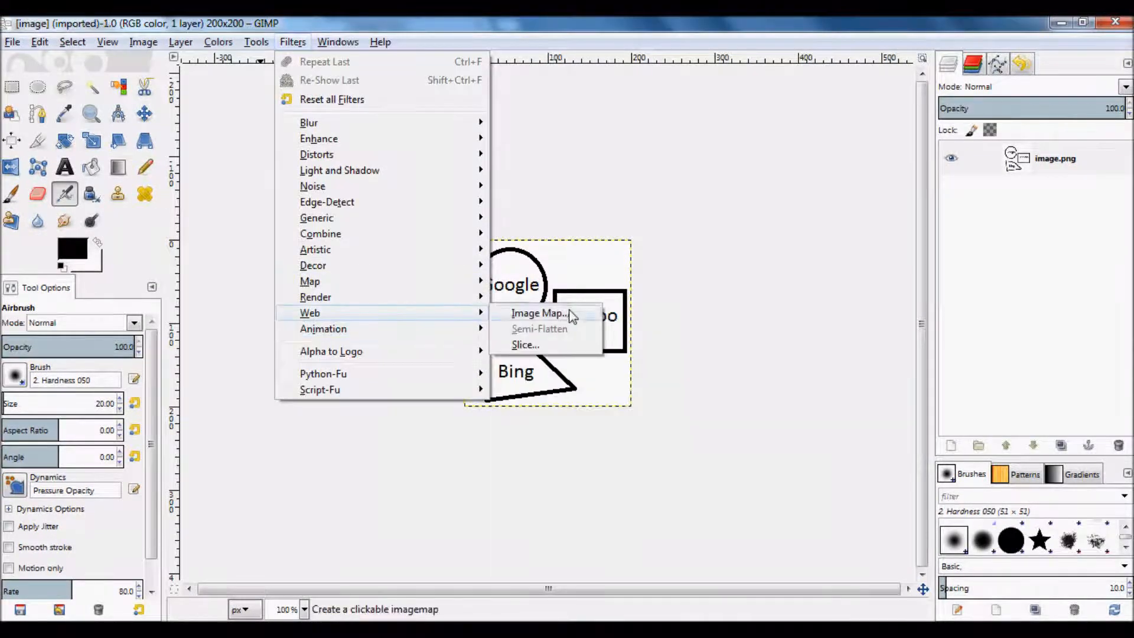
{"action": "left_click", "coordinate": [570, 309]}
{"action": "left_click", "coordinate": [762, 169]}
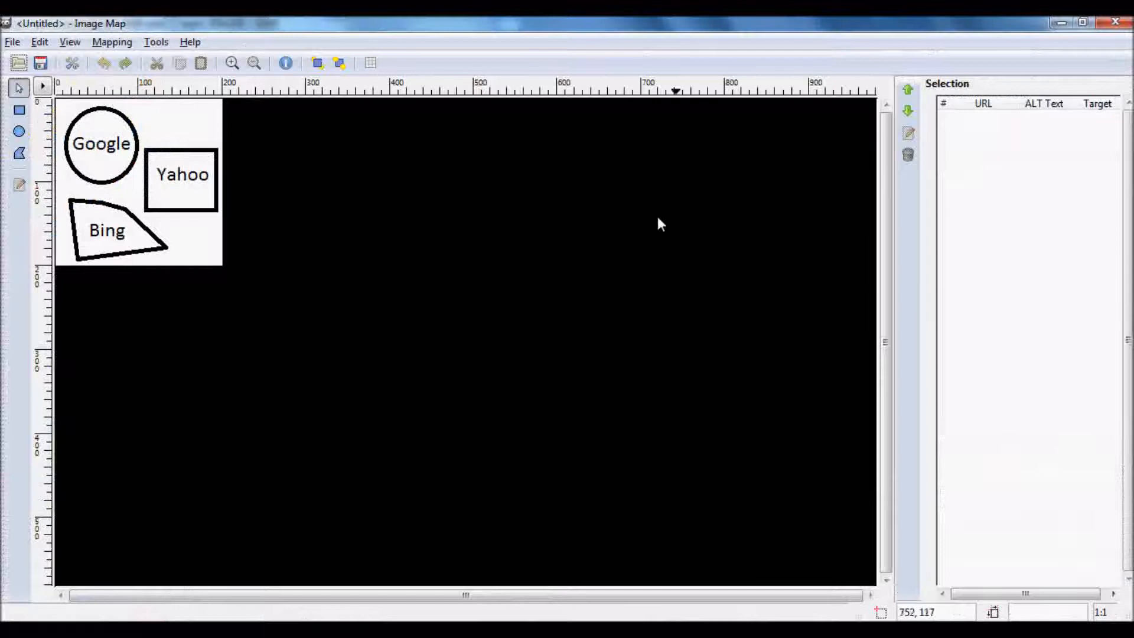
Step: Set the image name in the image map's mapfile settings to image.png
{"action": "left_click", "coordinate": [232, 64]}
{"action": "left_click", "coordinate": [232, 64]}
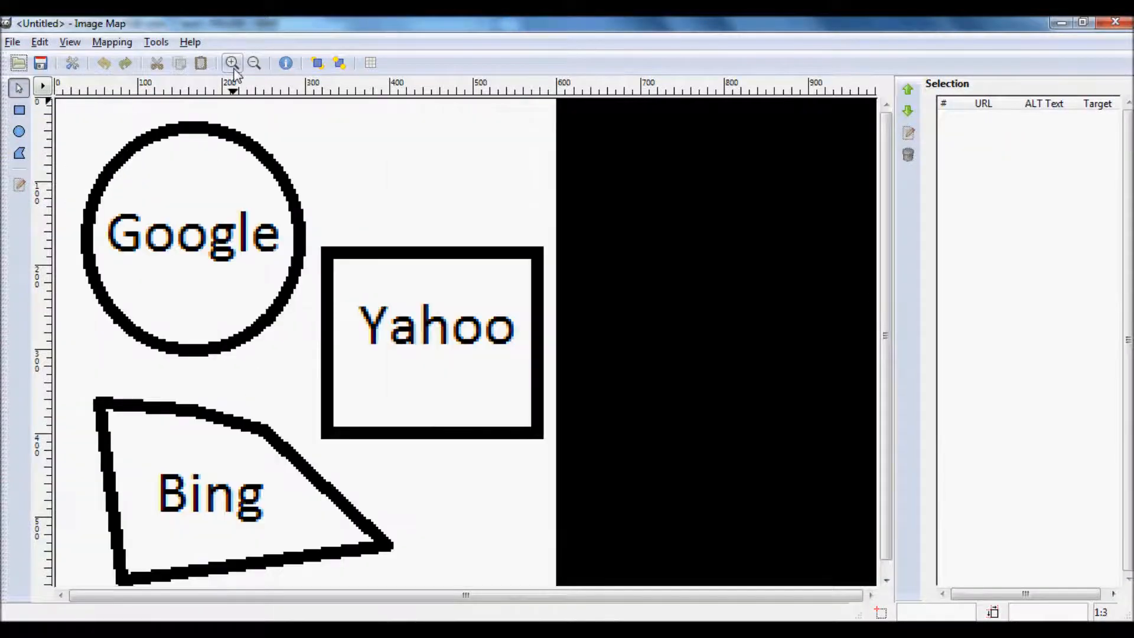
{"action": "left_click", "coordinate": [255, 66]}
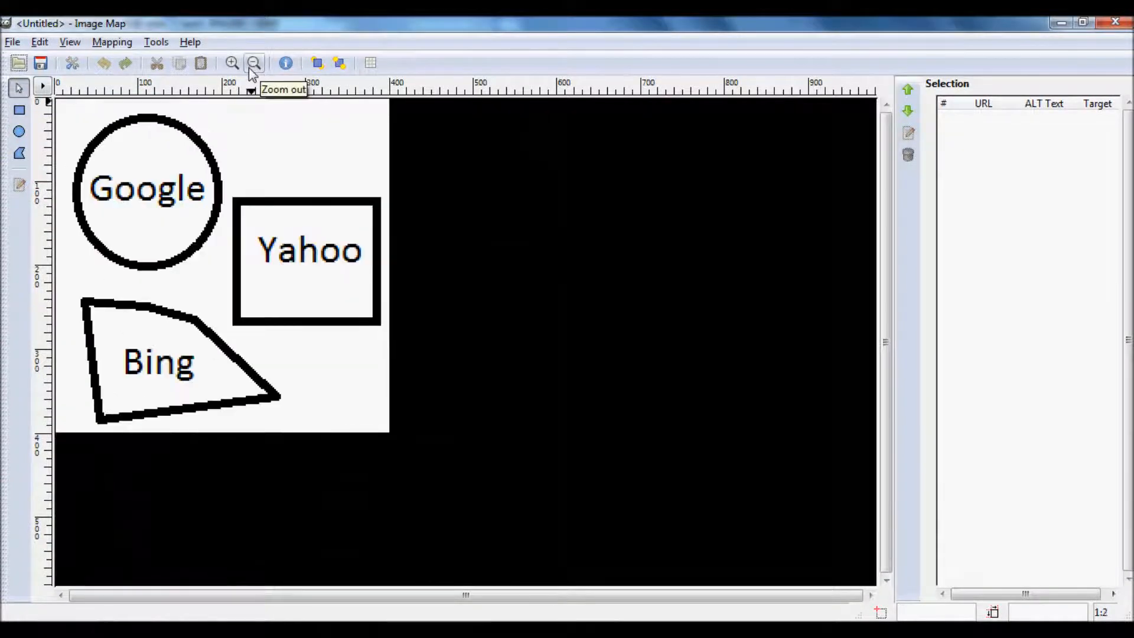
{"action": "left_click", "coordinate": [114, 42]}
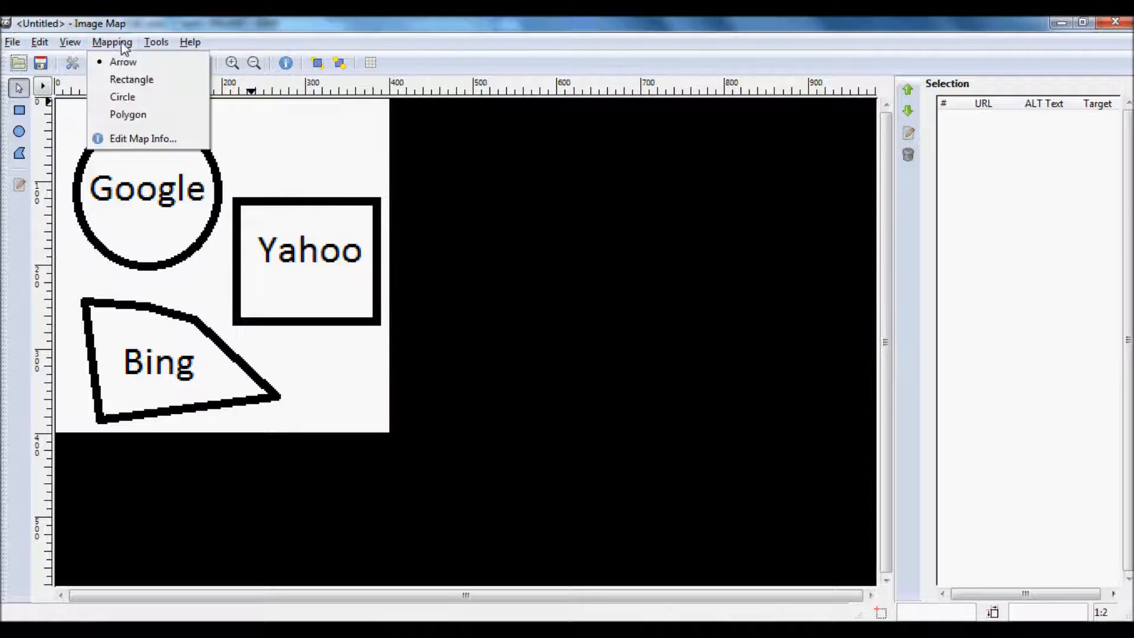
{"action": "left_click", "coordinate": [115, 138]}
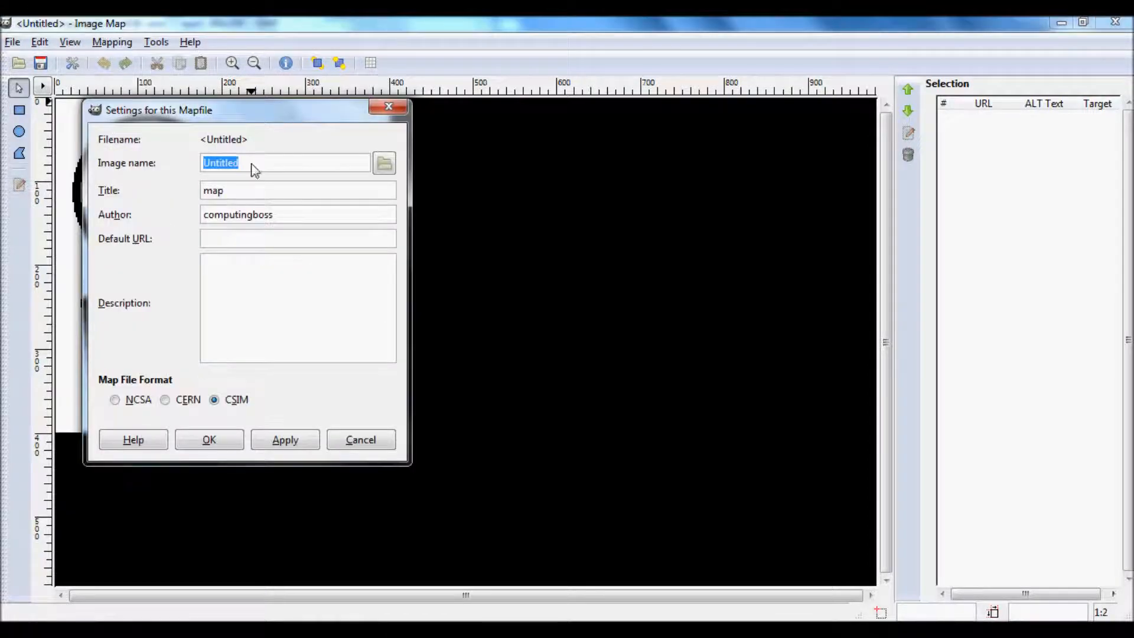
{"action": "type", "text": "image.png"}
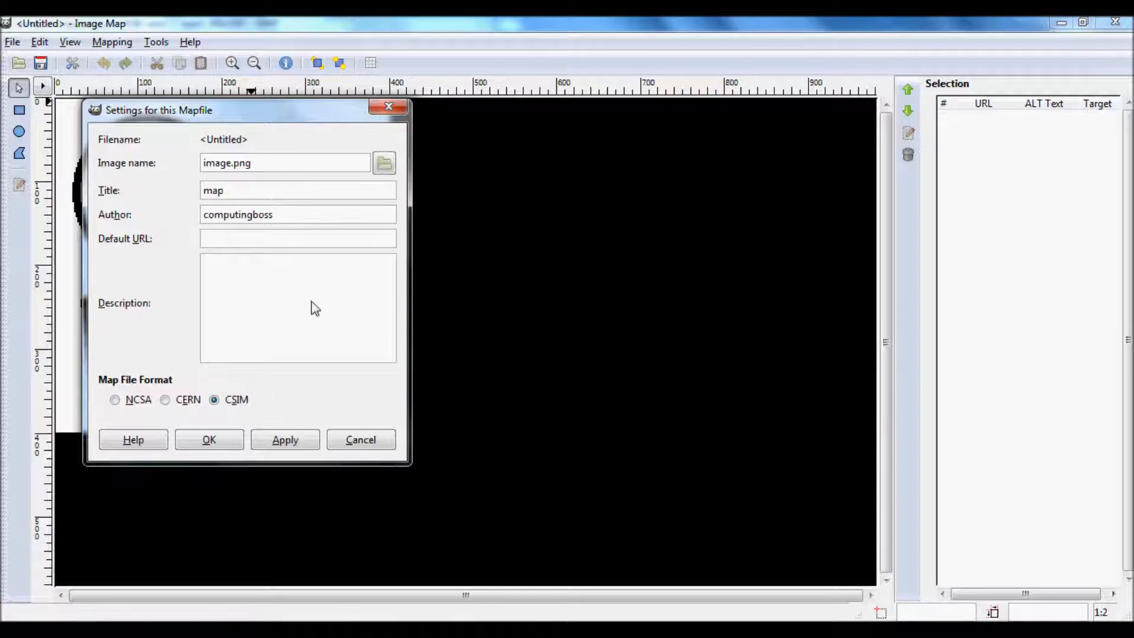
{"action": "left_click", "coordinate": [218, 443]}
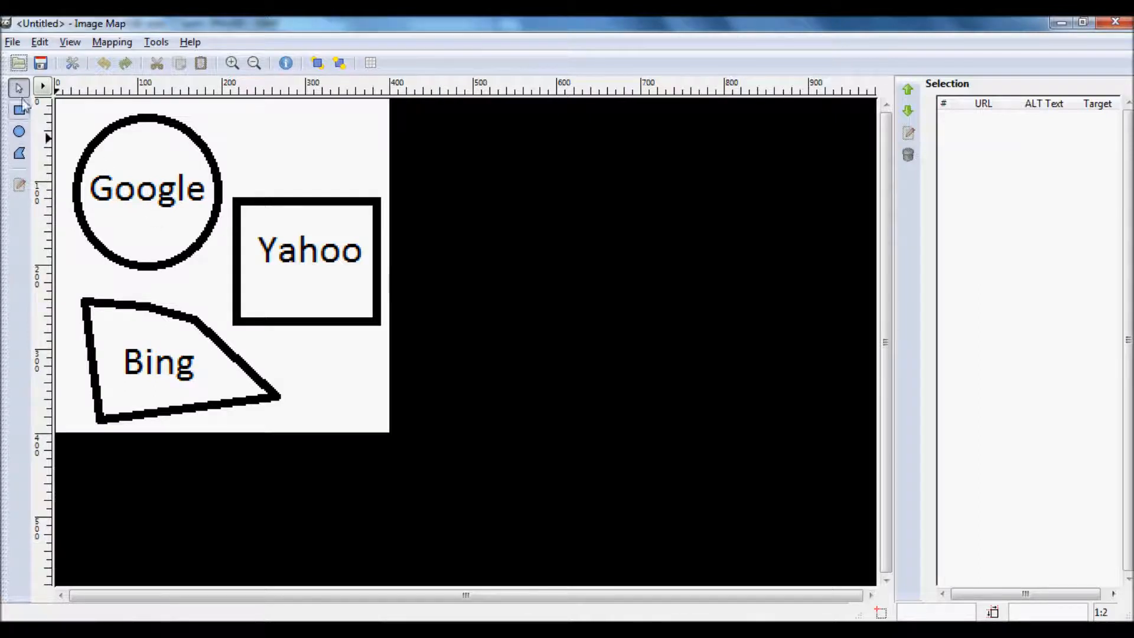
{"action": "left_click", "coordinate": [20, 133]}
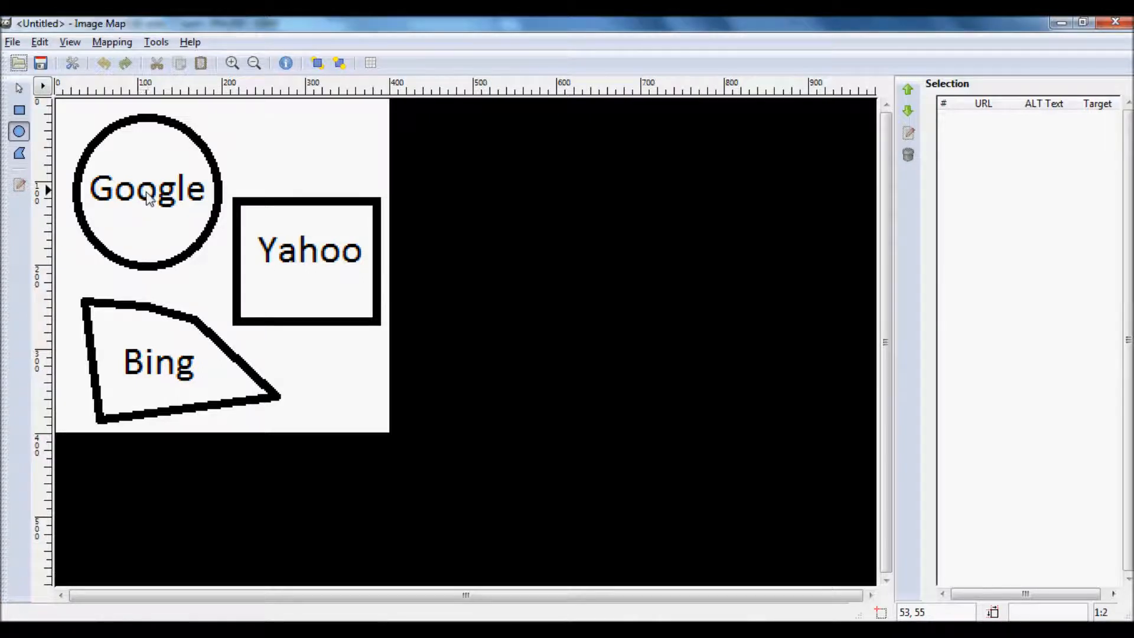
{"action": "left_click_drag", "start_coordinate": [148, 195], "coordinate": [497, 122]}
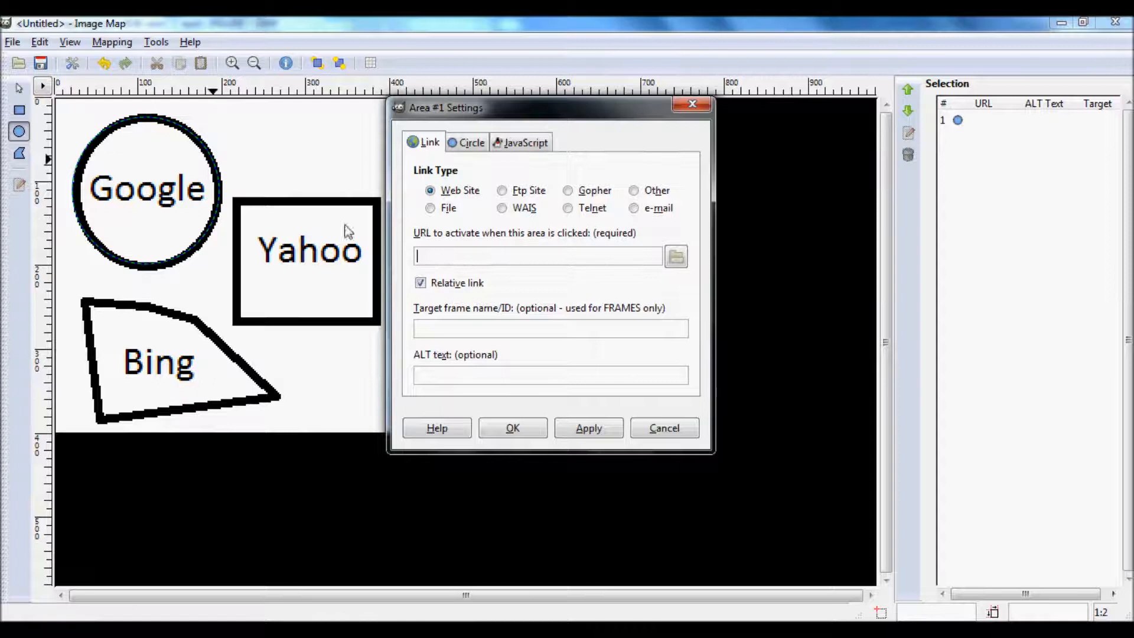
{"action": "type", "text": "http"}
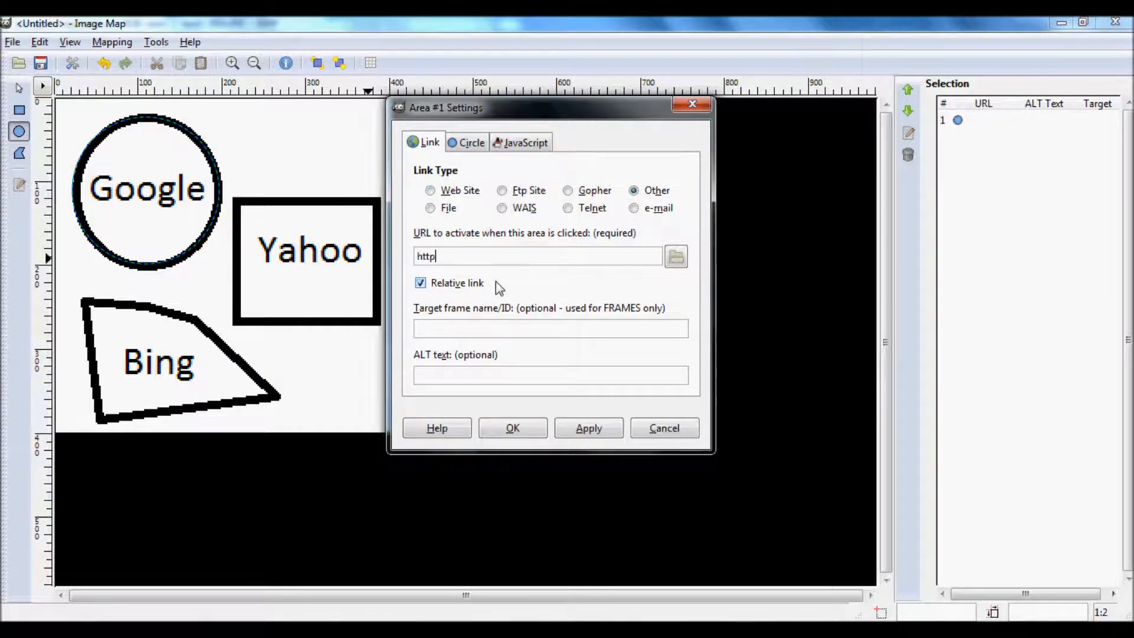
{"action": "type", "text": "://www.google.co.uk"}
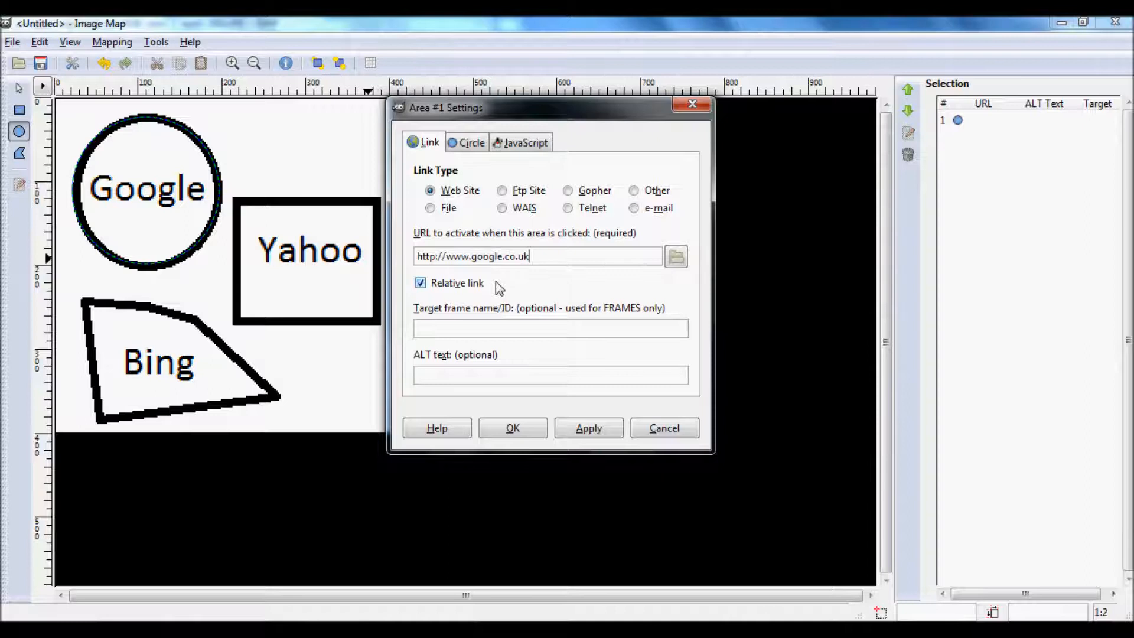
Step: Turn off the relative link option for the Google circle's URL, review its circle dimensions and JavaScript settings, and accept the area settings
{"action": "left_click", "coordinate": [495, 281]}
{"action": "left_click_drag", "start_coordinate": [405, 262], "coordinate": [407, 262]}
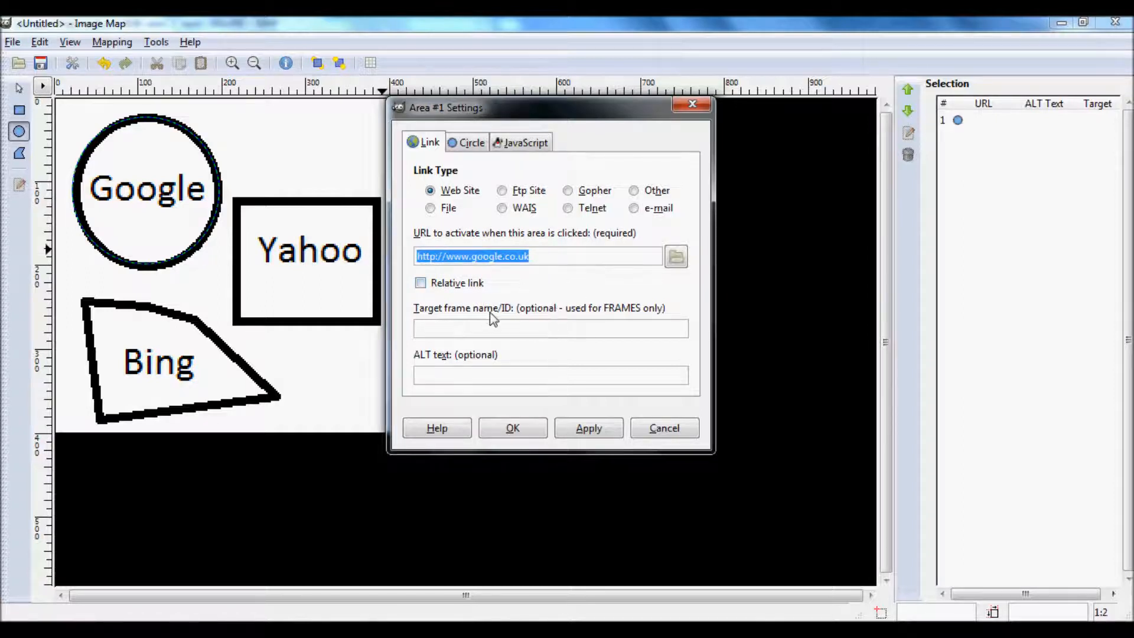
{"action": "left_click", "coordinate": [495, 329]}
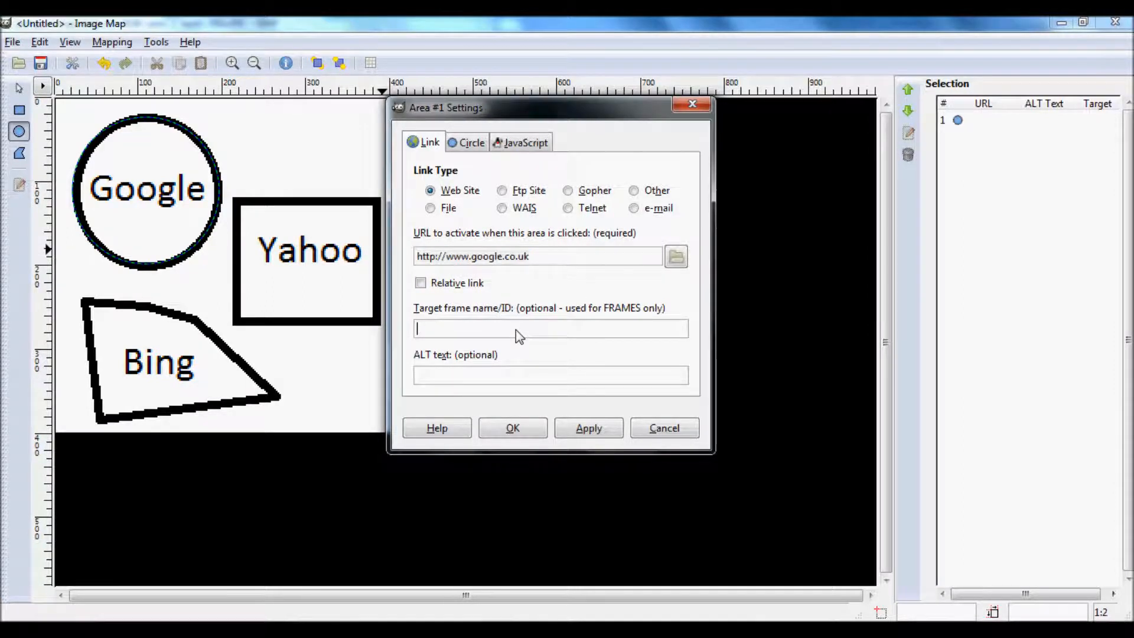
{"action": "left_click", "coordinate": [433, 378]}
{"action": "left_click", "coordinate": [471, 143]}
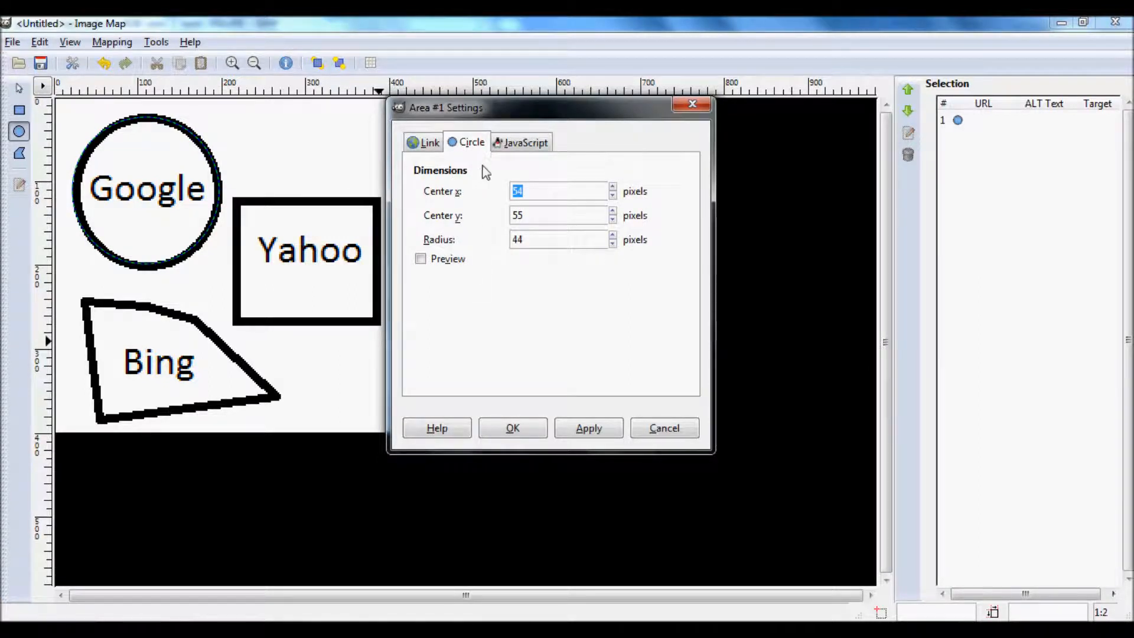
{"action": "left_click", "coordinate": [514, 143]}
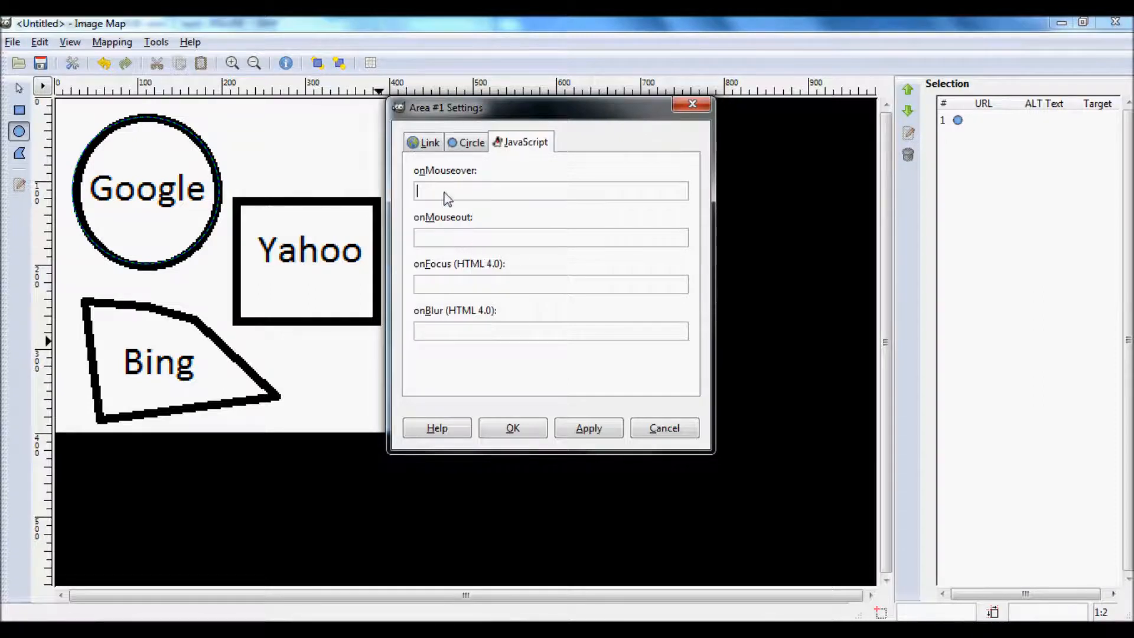
{"action": "left_click", "coordinate": [424, 143]}
{"action": "left_click", "coordinate": [511, 428]}
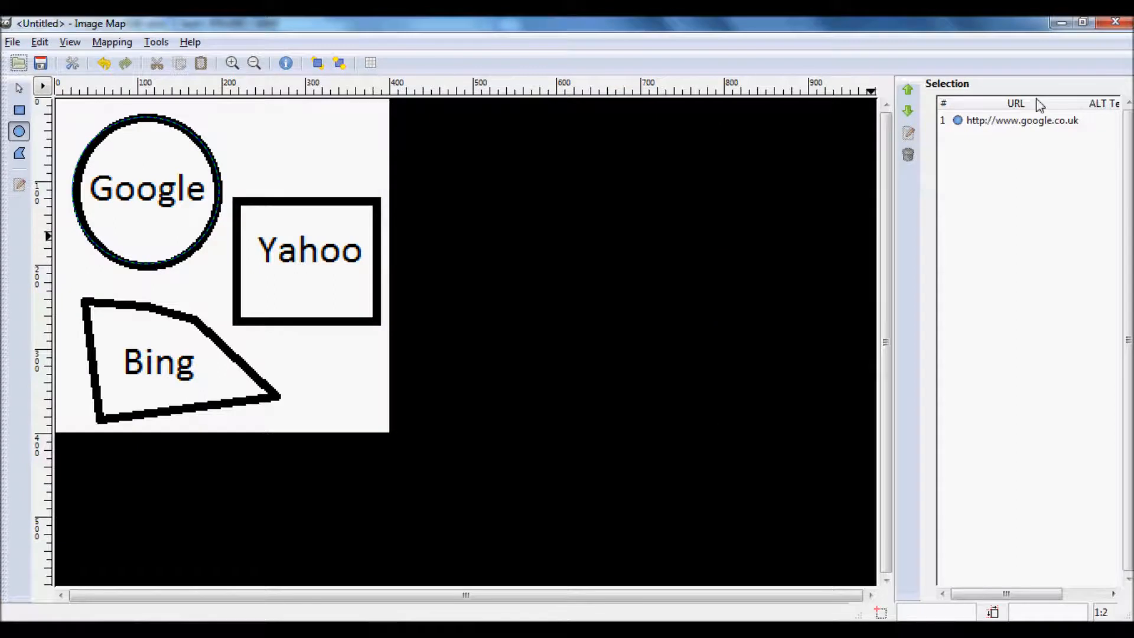
Step: Adjust the Google circle hotspot to fit the drawn circle, centred about 55, 57 with radius about 45 pixels, and check its dimensions
{"action": "left_click", "coordinate": [1031, 124]}
{"action": "left_click", "coordinate": [18, 87]}
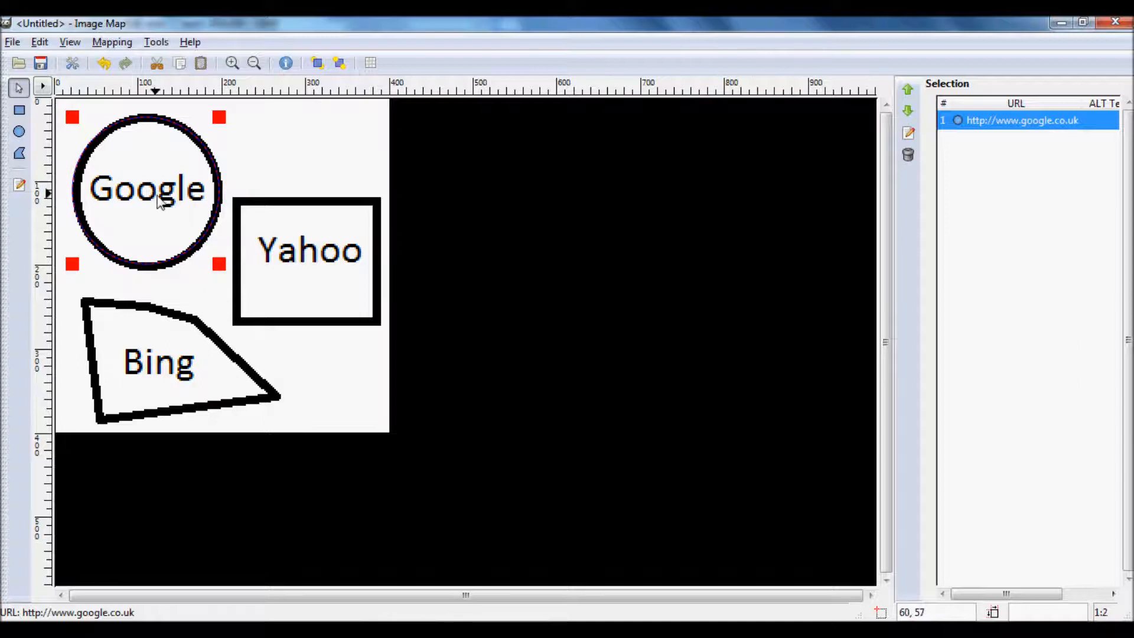
{"action": "left_click_drag", "start_coordinate": [135, 164], "coordinate": [135, 168]}
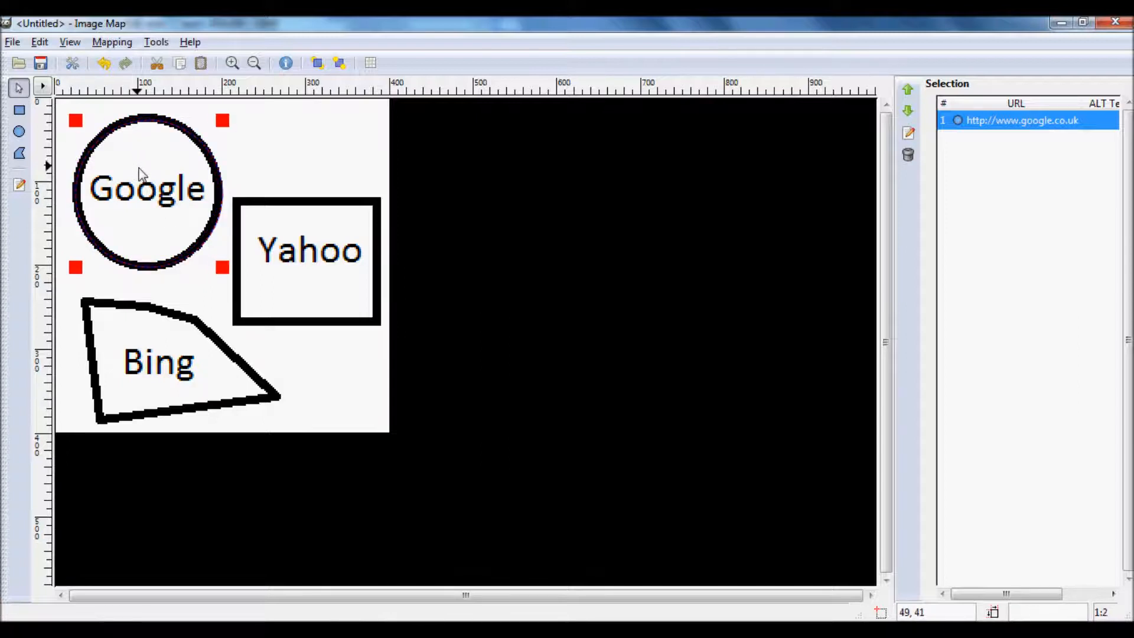
{"action": "left_click", "coordinate": [218, 126]}
{"action": "left_click", "coordinate": [199, 148]}
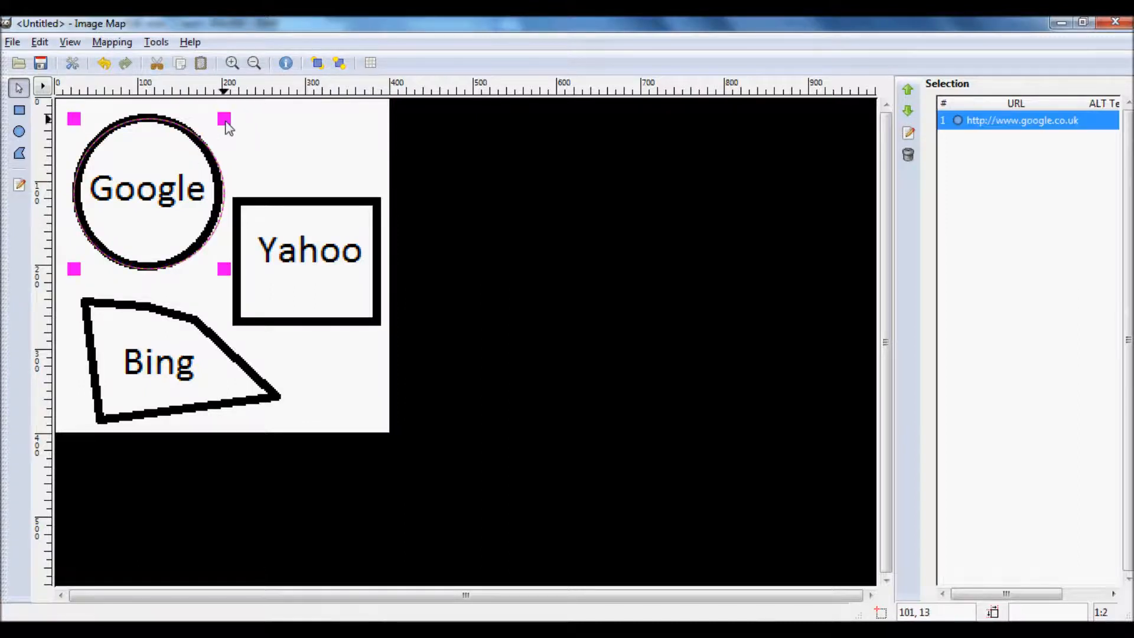
{"action": "left_click_drag", "start_coordinate": [168, 186], "coordinate": [166, 185]}
{"action": "double_click", "coordinate": [168, 188]}
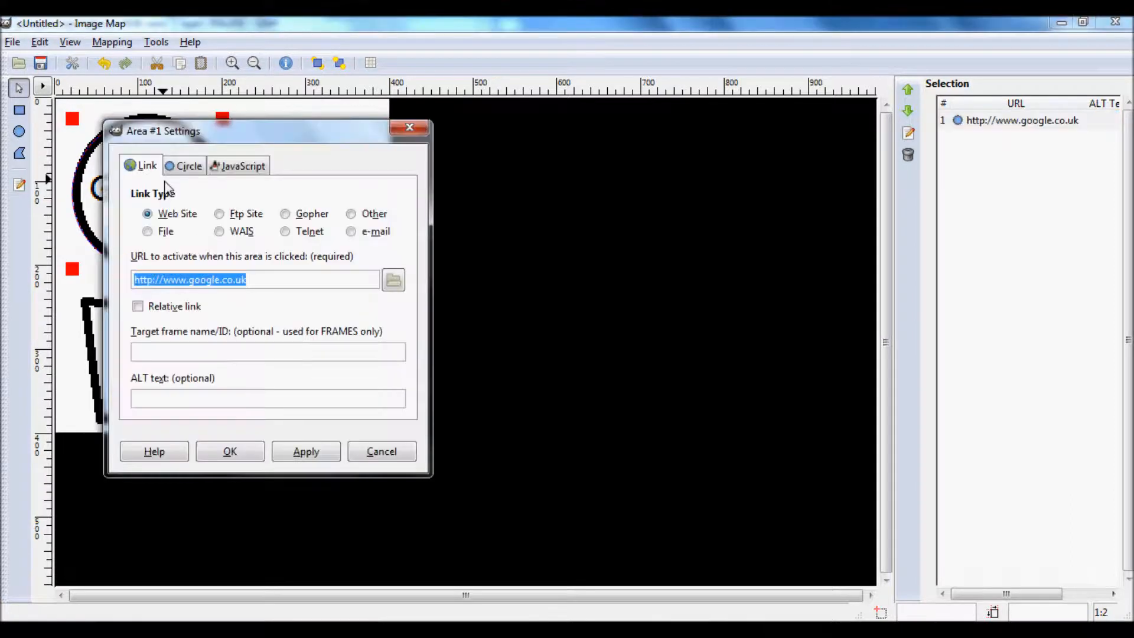
{"action": "left_click", "coordinate": [194, 171]}
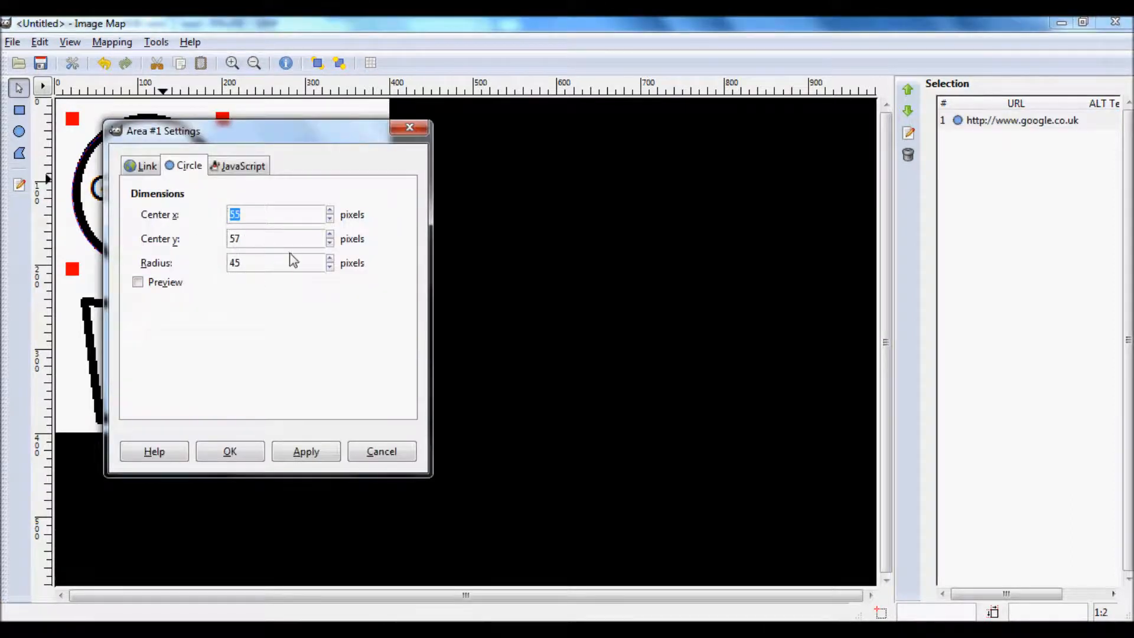
{"action": "left_click", "coordinate": [230, 451]}
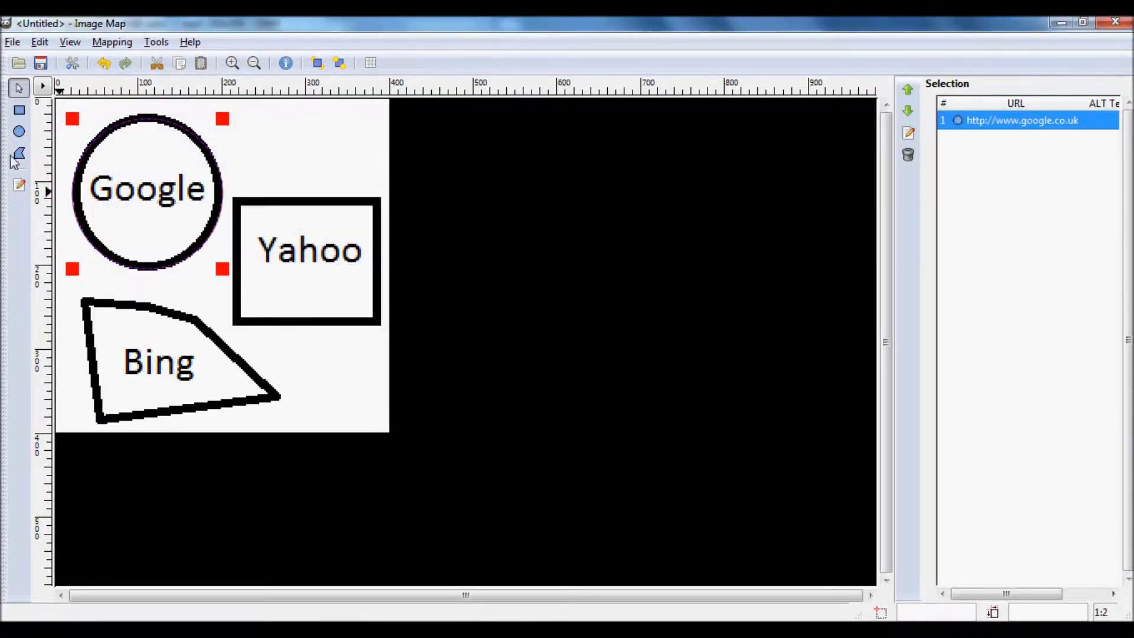
{"action": "left_click", "coordinate": [19, 110]}
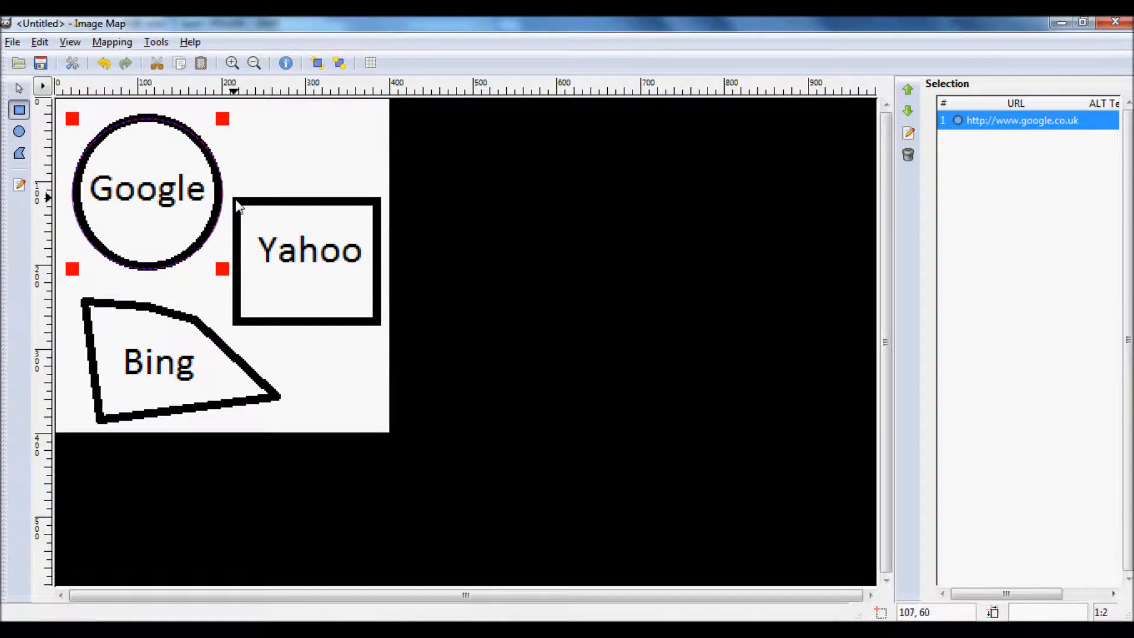
{"action": "left_click_drag", "start_coordinate": [232, 199], "coordinate": [382, 327]}
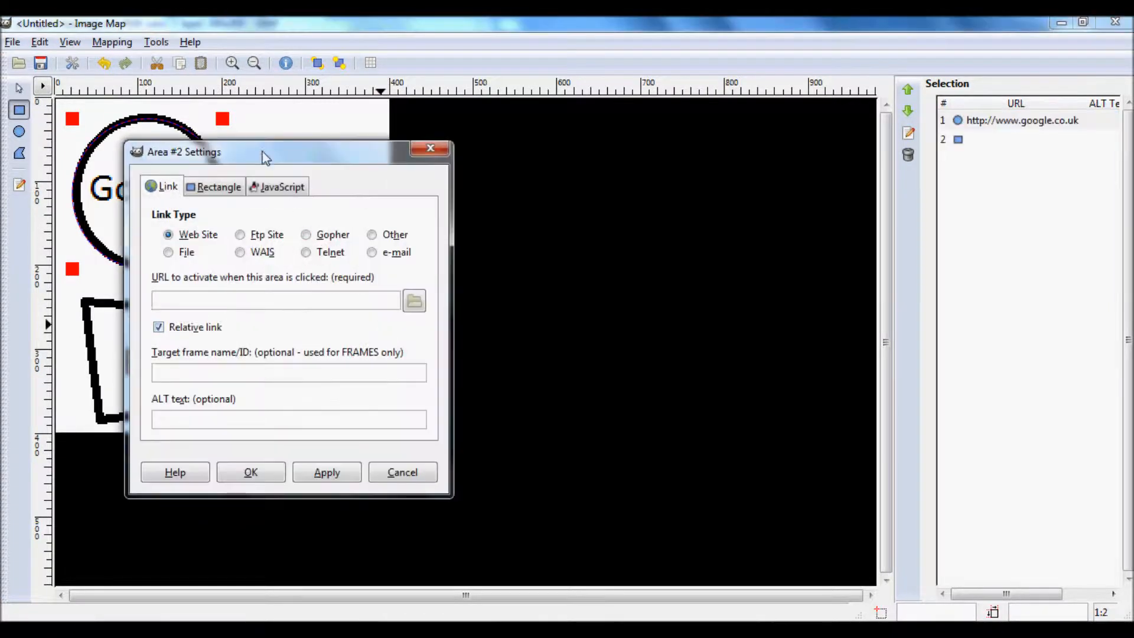
{"action": "left_click_drag", "start_coordinate": [275, 157], "coordinate": [569, 100]}
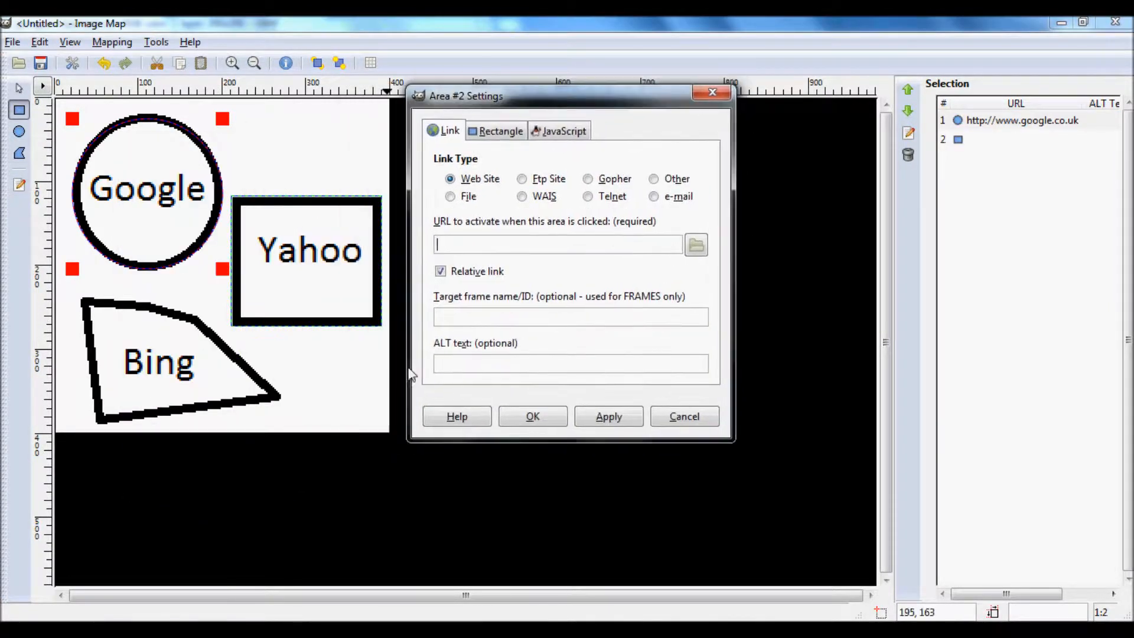
{"action": "type", "text": "http://uk.yahoo.co"}
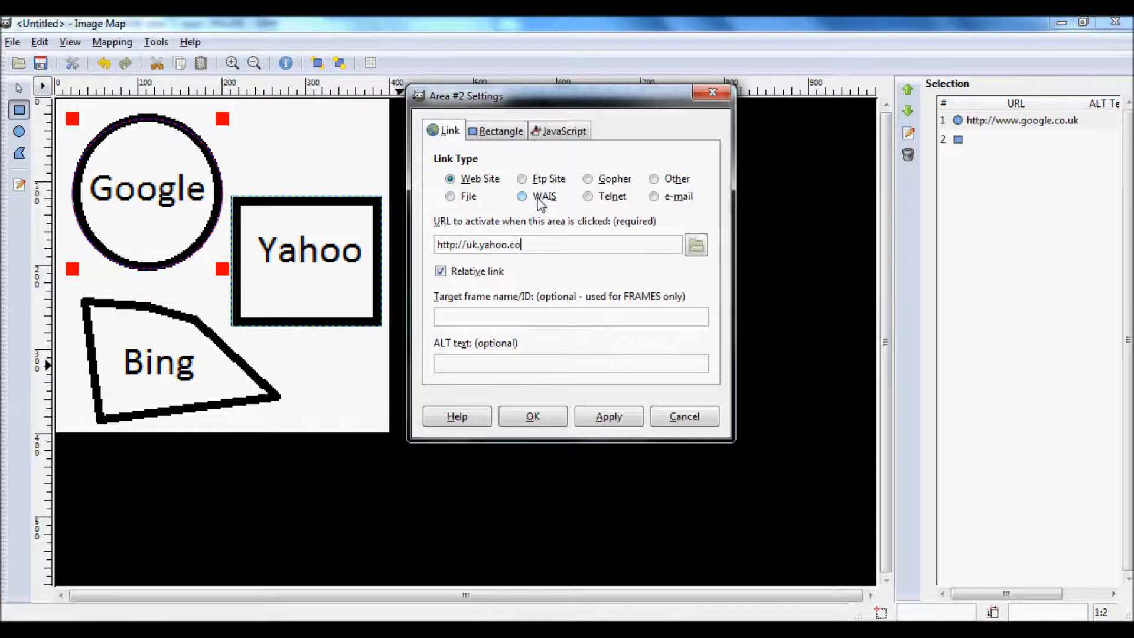
{"action": "left_click", "coordinate": [450, 274]}
{"action": "left_click", "coordinate": [498, 129]}
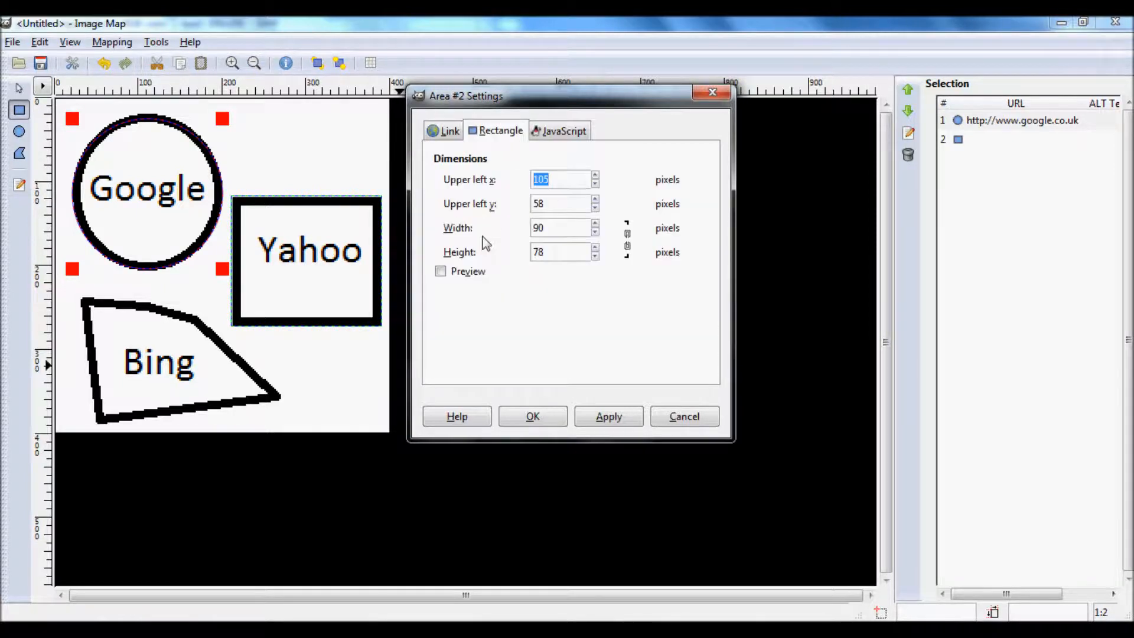
{"action": "left_click", "coordinate": [565, 131]}
{"action": "left_click", "coordinate": [532, 416]}
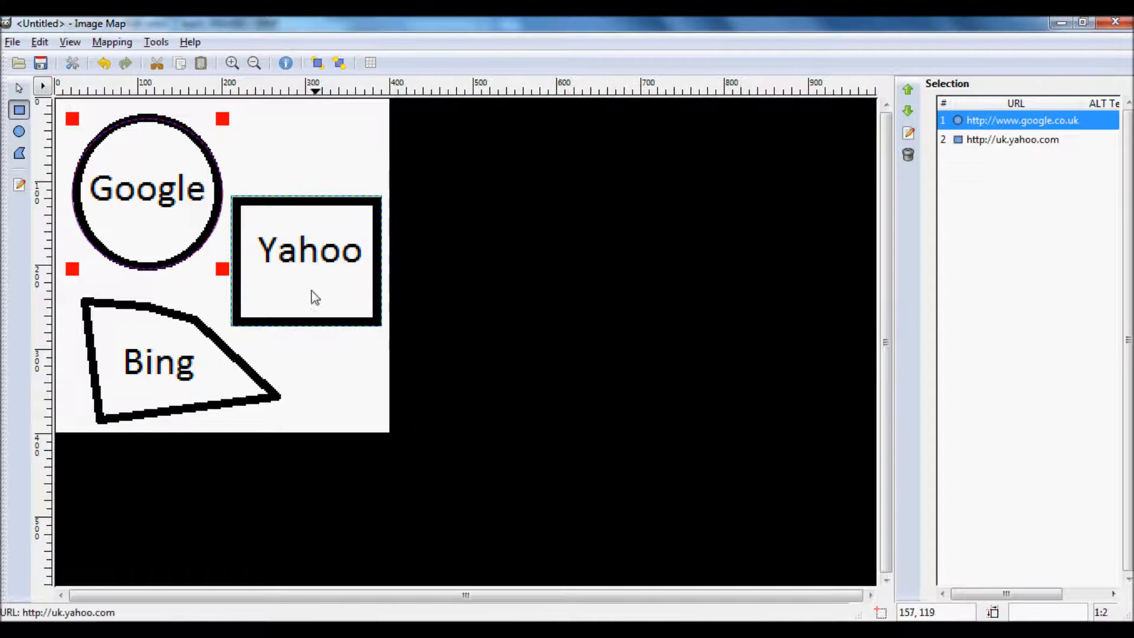
Step: Draw a polygon hotspot around the Bing shape with corners about 15,119, 25,194, 135,180, 85,129, 51,121 and 26,119
{"action": "left_click", "coordinate": [19, 153]}
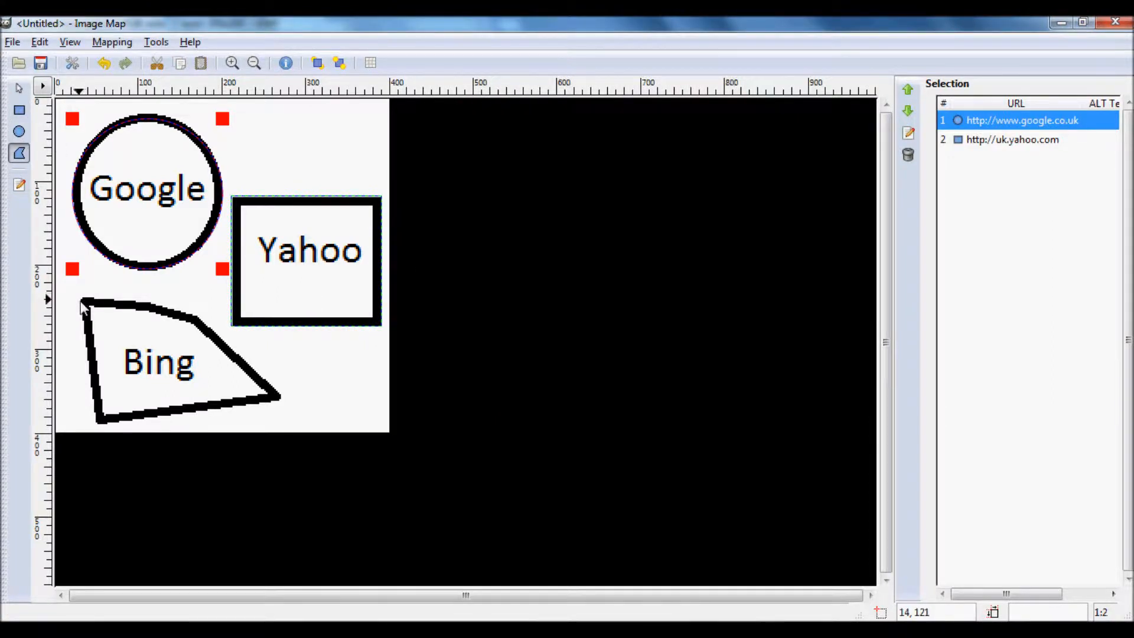
{"action": "left_click", "coordinate": [81, 299]}
{"action": "left_click", "coordinate": [98, 424]}
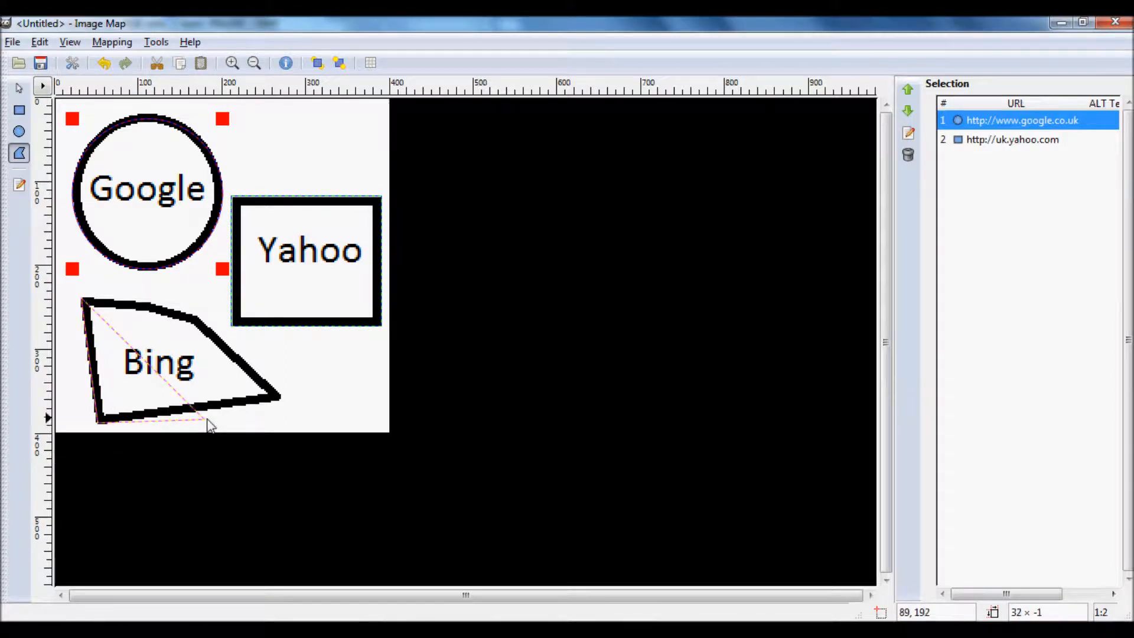
{"action": "left_click", "coordinate": [281, 399]}
{"action": "left_click", "coordinate": [195, 318]}
{"action": "left_click", "coordinate": [121, 304]}
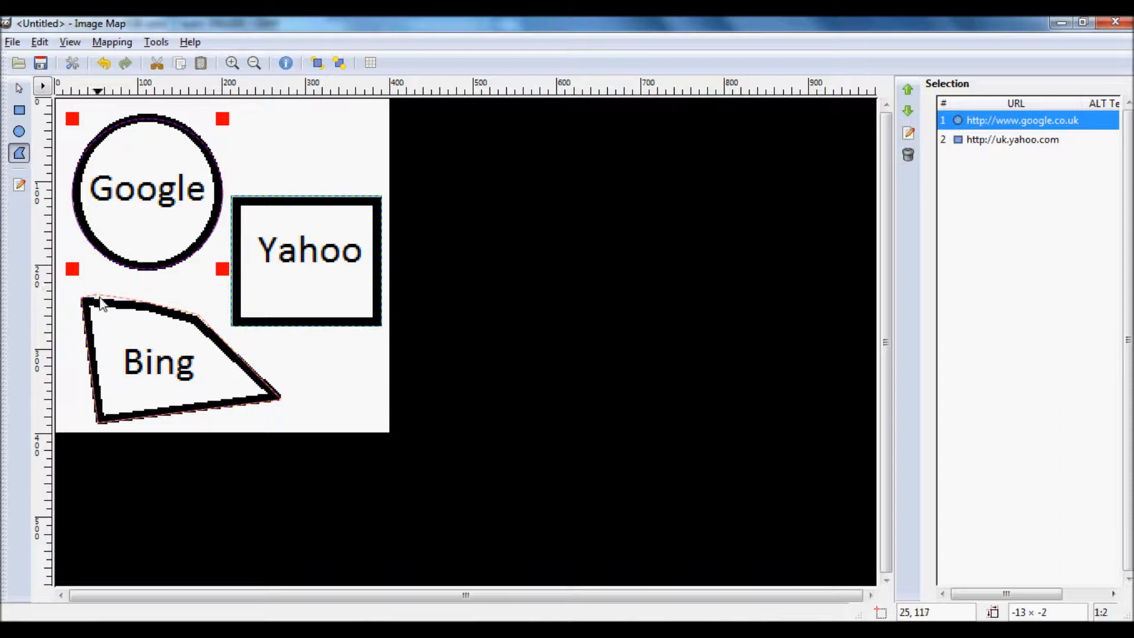
{"action": "double_click", "coordinate": [85, 303]}
{"action": "left_click_drag", "start_coordinate": [340, 151], "coordinate": [544, 101]}
{"action": "type", "text": "http://www.bing.com"}
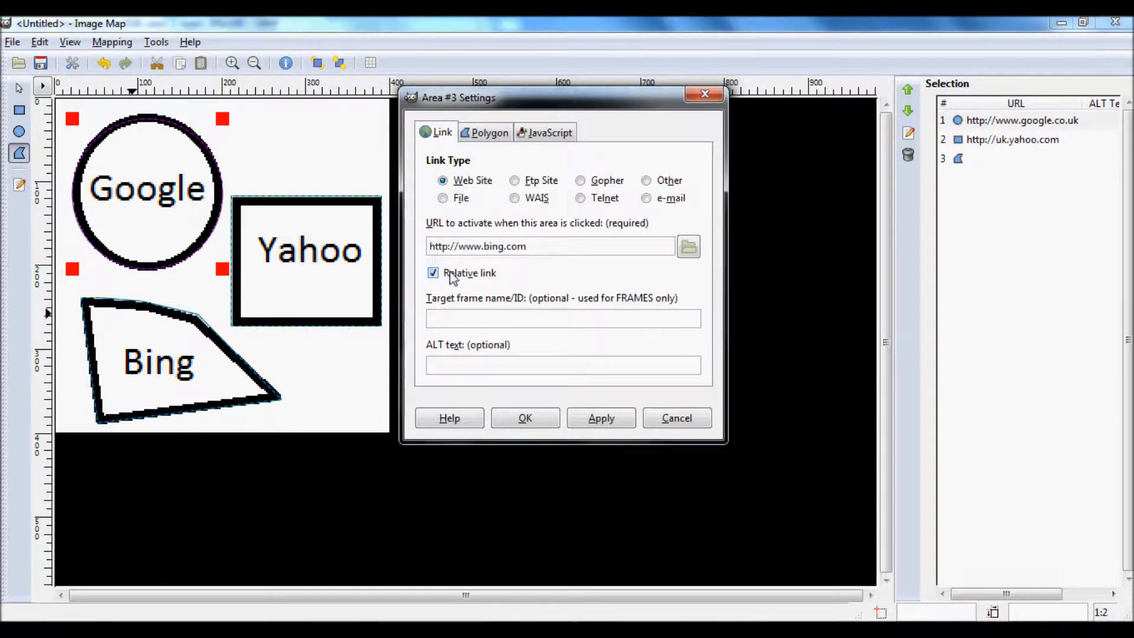
{"action": "left_click", "coordinate": [451, 273]}
{"action": "left_click", "coordinate": [525, 418]}
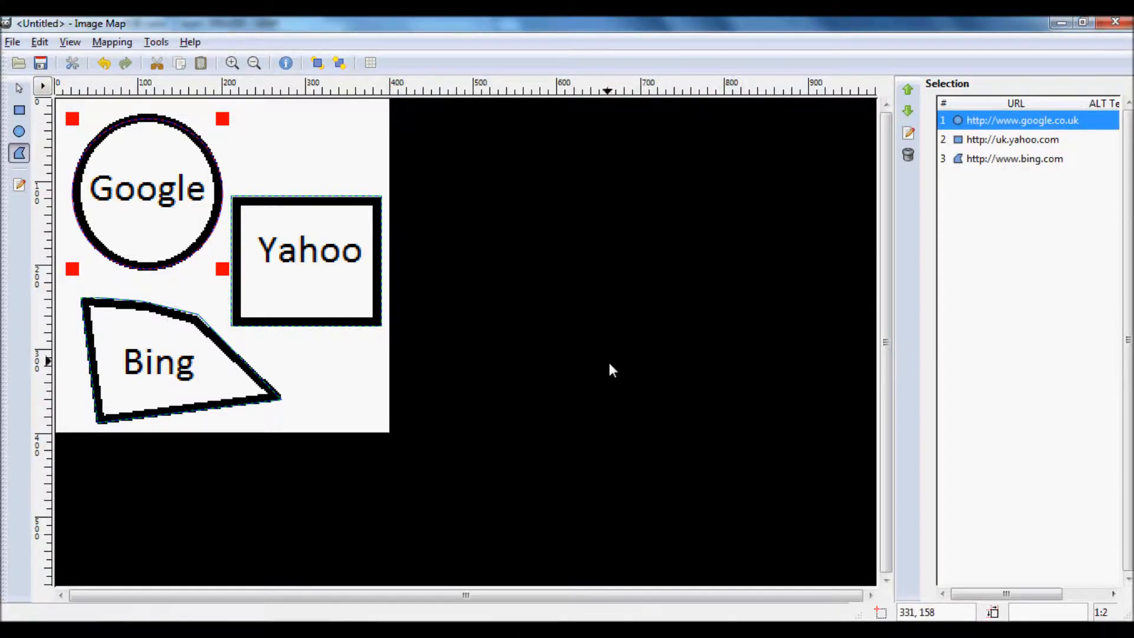
Step: Deselect the hotspots, show the image map's HTML source and copy all of its code
{"action": "left_click", "coordinate": [19, 87]}
{"action": "left_click", "coordinate": [253, 159]}
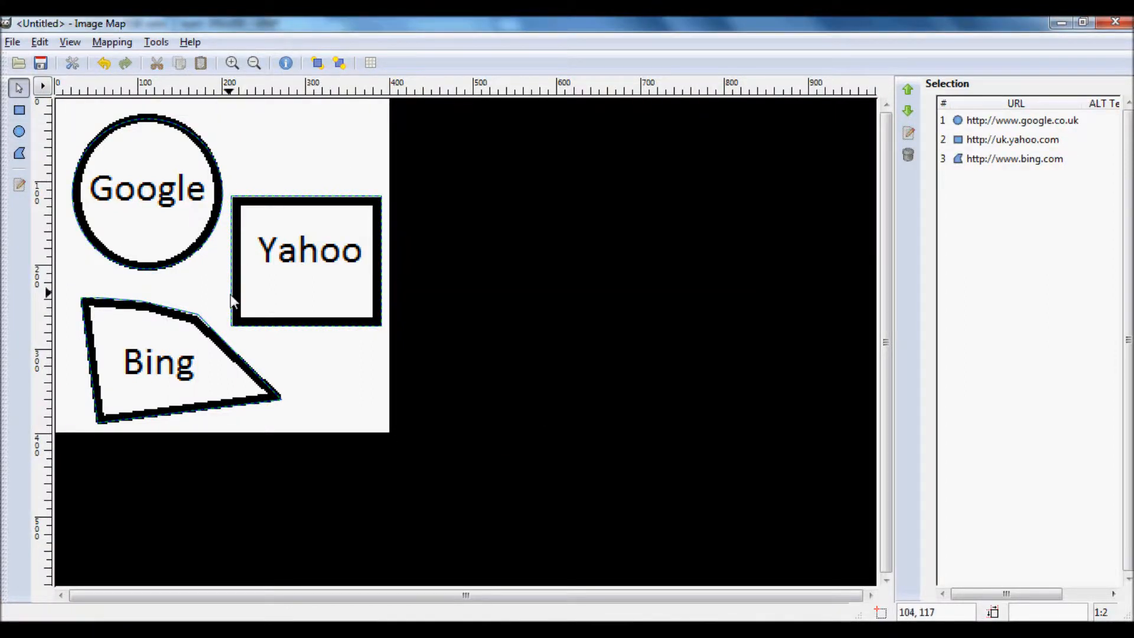
{"action": "left_click", "coordinate": [72, 42]}
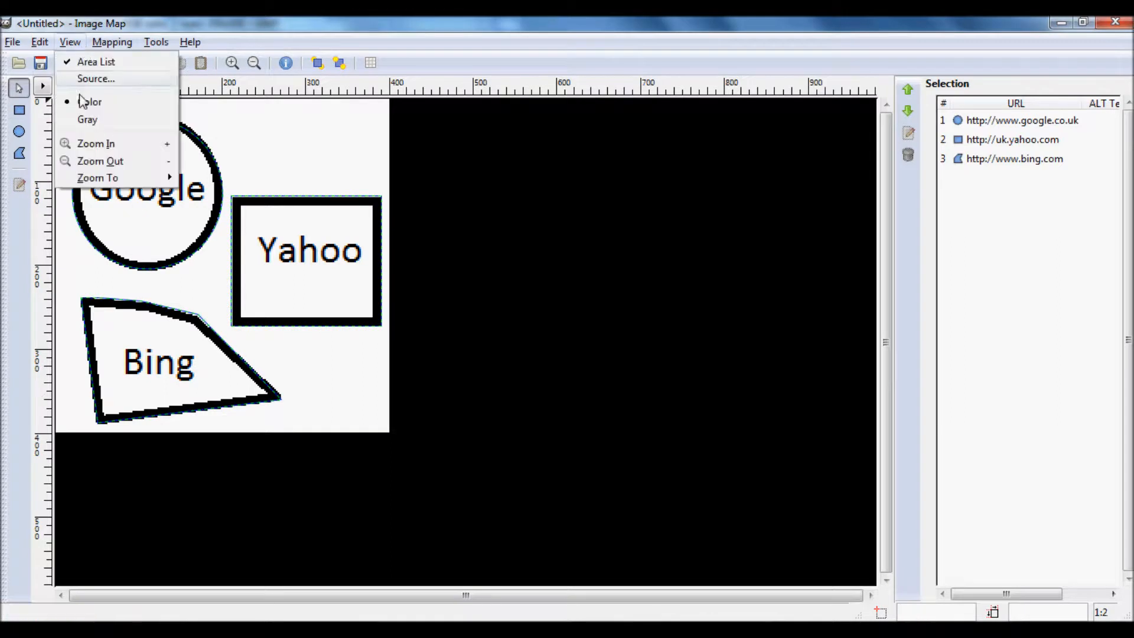
{"action": "left_click", "coordinate": [89, 79]}
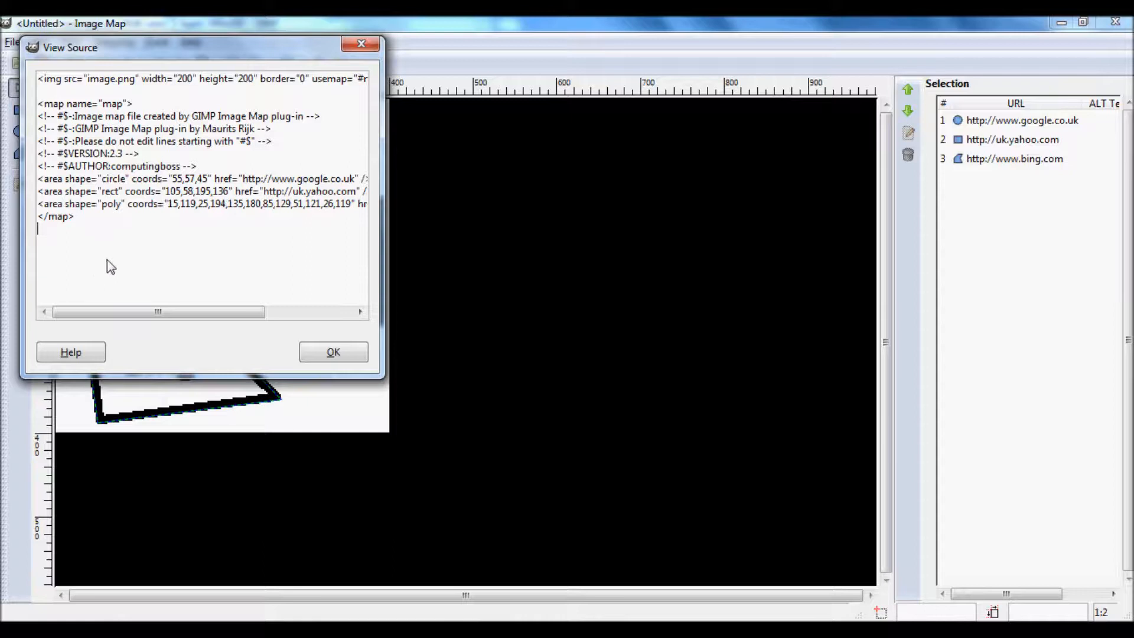
{"action": "left_click_drag", "start_coordinate": [107, 260], "coordinate": [37, 77]}
{"action": "right_click", "coordinate": [108, 125]}
{"action": "left_click", "coordinate": [130, 154]}
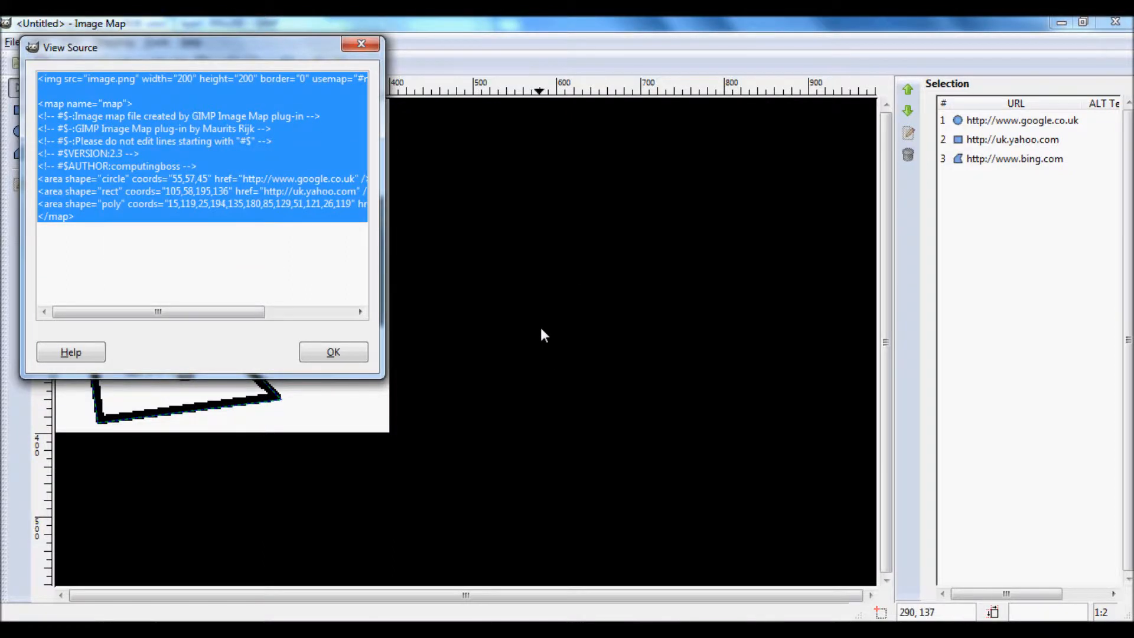
Step: Switch to the page file in Notepad, paste the image map code inside the page div and indent the opening and closing map tags
{"action": "left_click", "coordinate": [523, 630]}
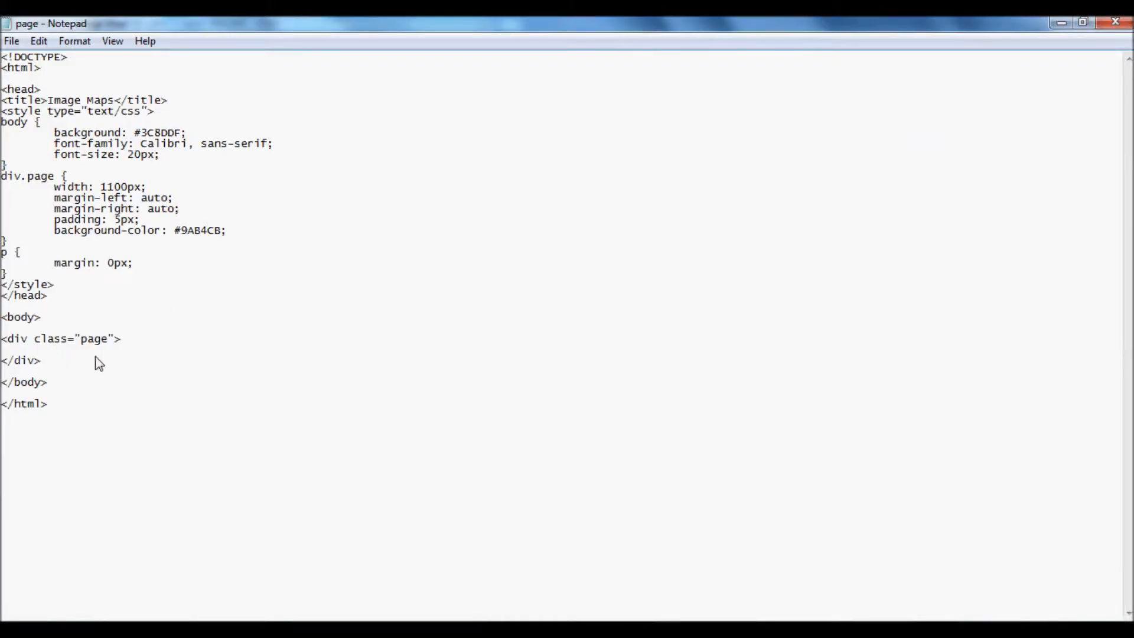
{"action": "key", "text": "ctrl+v"}
{"action": "left_click", "coordinate": [2, 471]}
{"action": "key", "text": "Tab"}
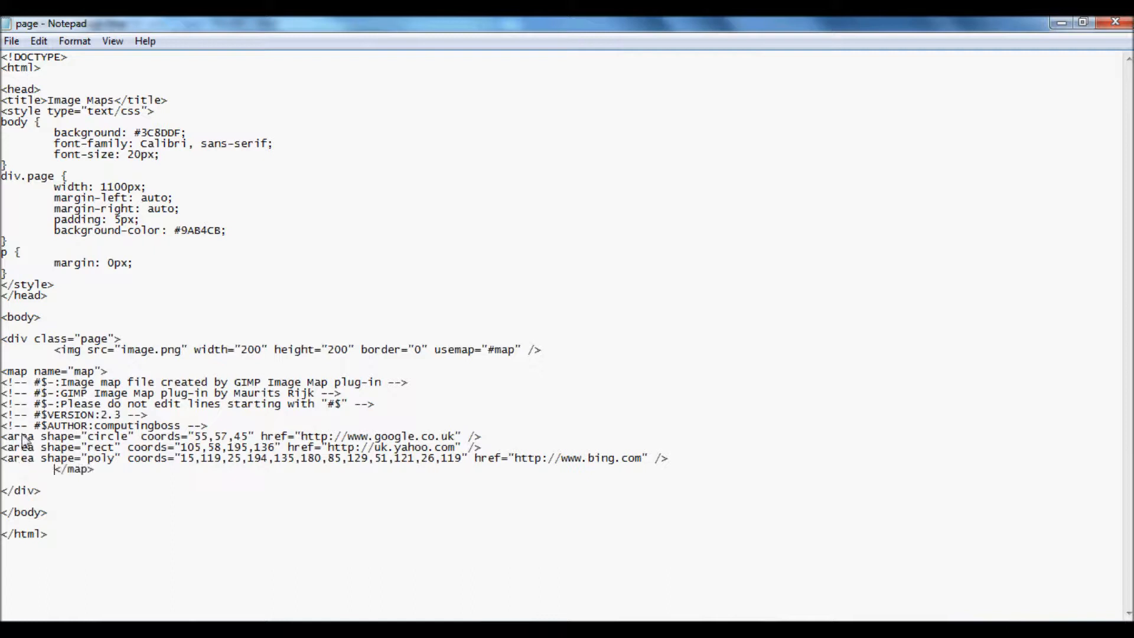
{"action": "left_click", "coordinate": [2, 372]}
{"action": "key", "text": "Tab"}
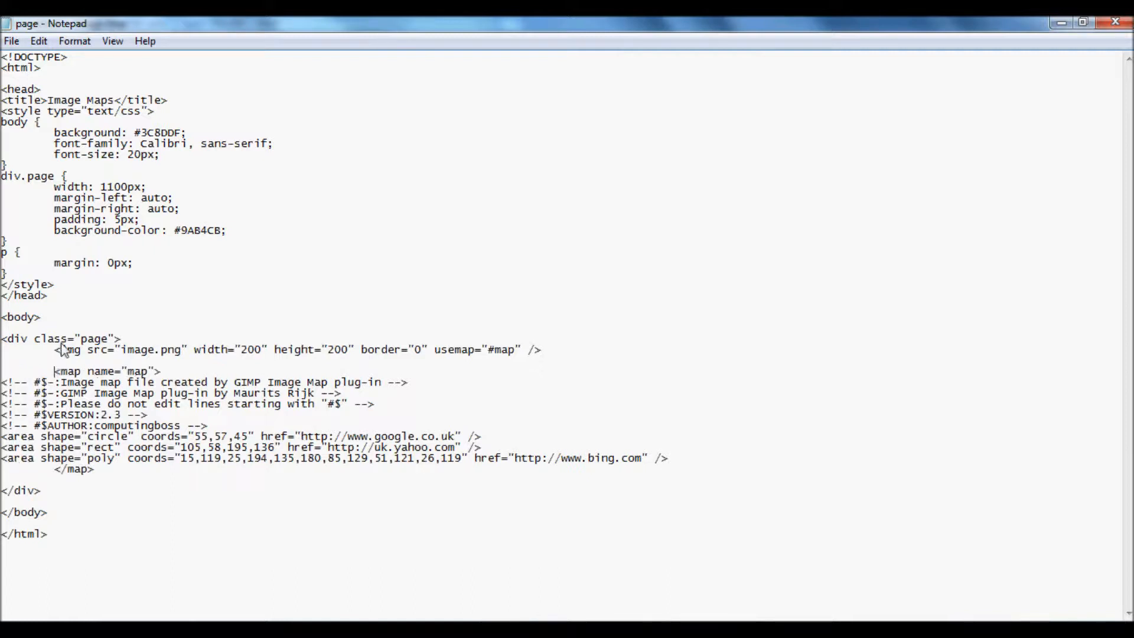
Step: Compare the img tag's image.png source with the location of the image and page files in the Image Maps folder
{"action": "left_click_drag", "start_coordinate": [117, 350], "coordinate": [188, 351]}
{"action": "left_click", "coordinate": [143, 620]}
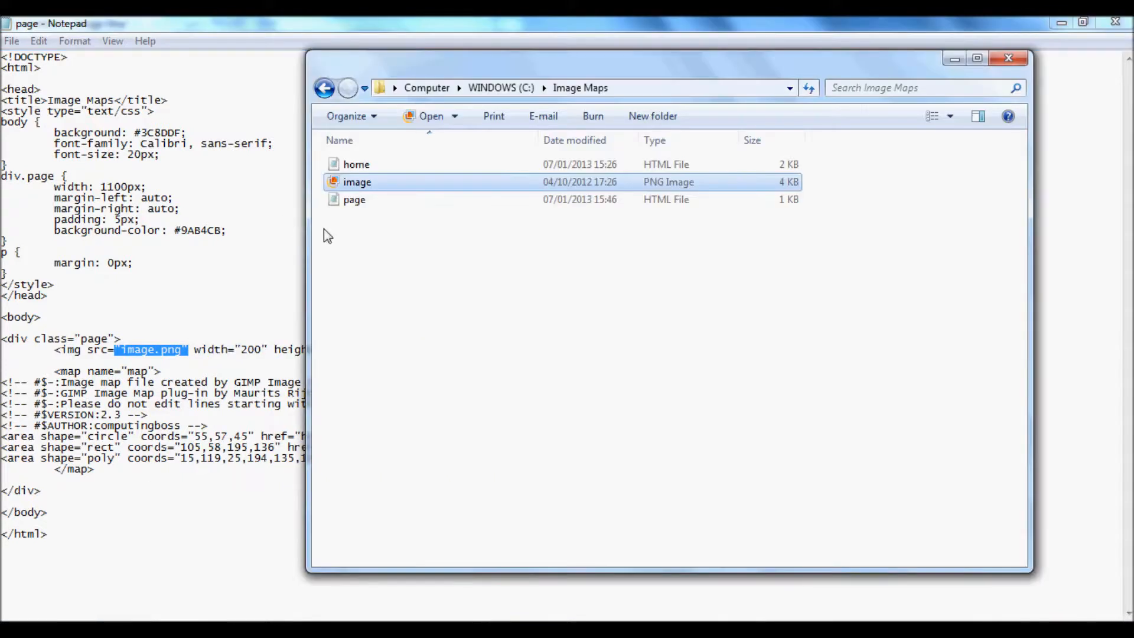
{"action": "left_click", "coordinate": [349, 200]}
{"action": "left_click", "coordinate": [384, 184]}
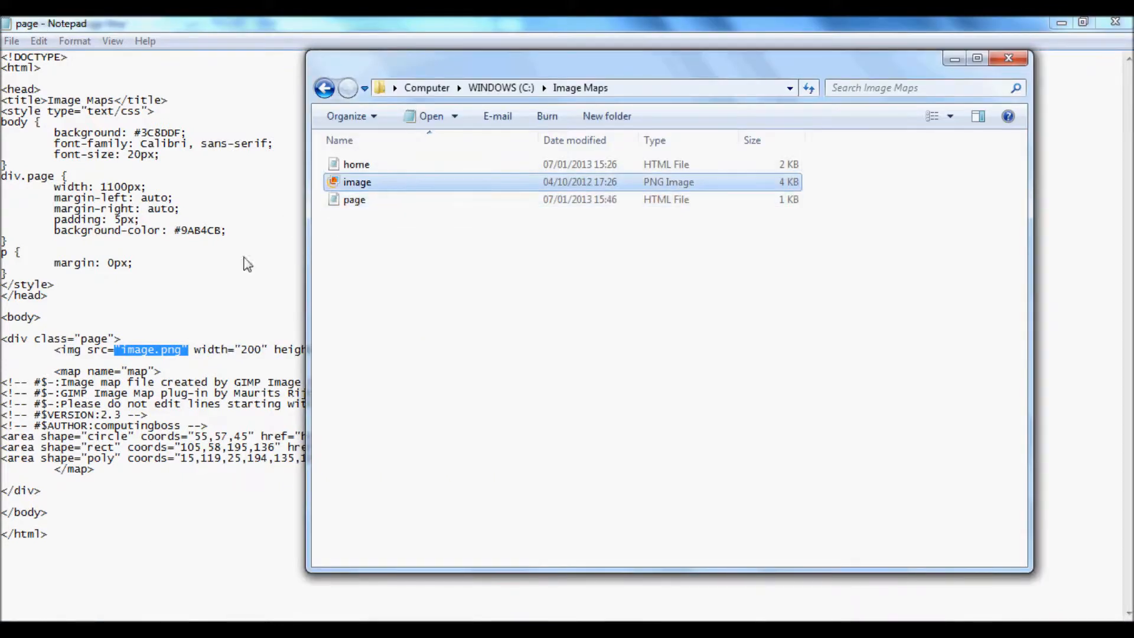
{"action": "left_click", "coordinate": [246, 260]}
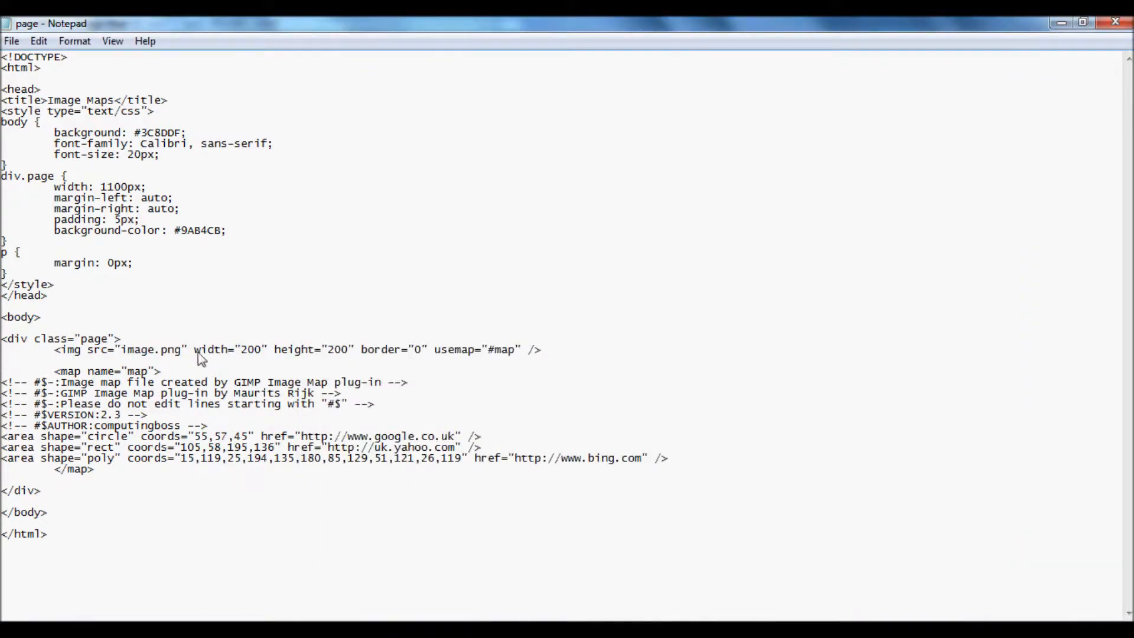
Step: Examine the img tag's usemap attribute, the map tag's name and the comment lines generated by the GIMP plug-in
{"action": "left_click_drag", "start_coordinate": [442, 350], "coordinate": [520, 350]}
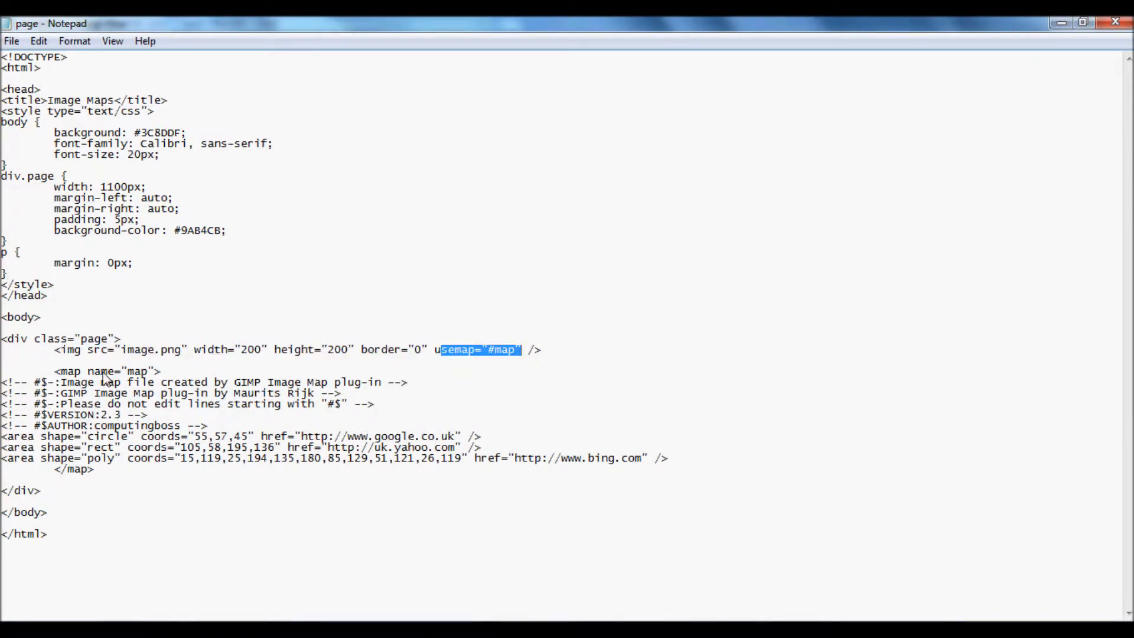
{"action": "left_click_drag", "start_coordinate": [87, 371], "coordinate": [162, 372]}
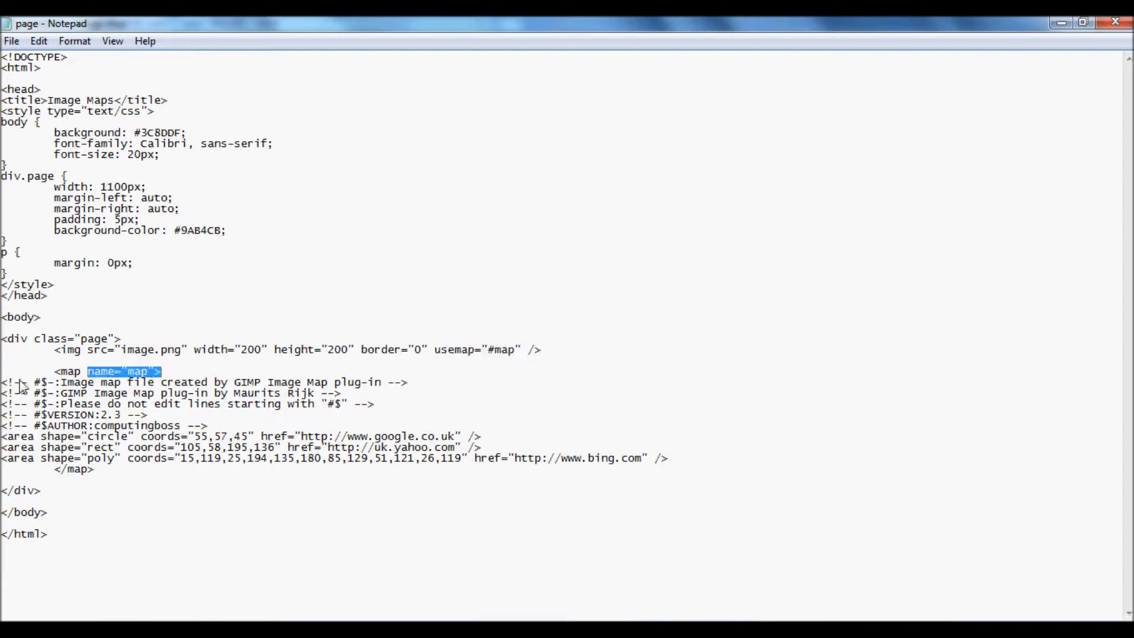
{"action": "left_click_drag", "start_coordinate": [2, 384], "coordinate": [256, 430]}
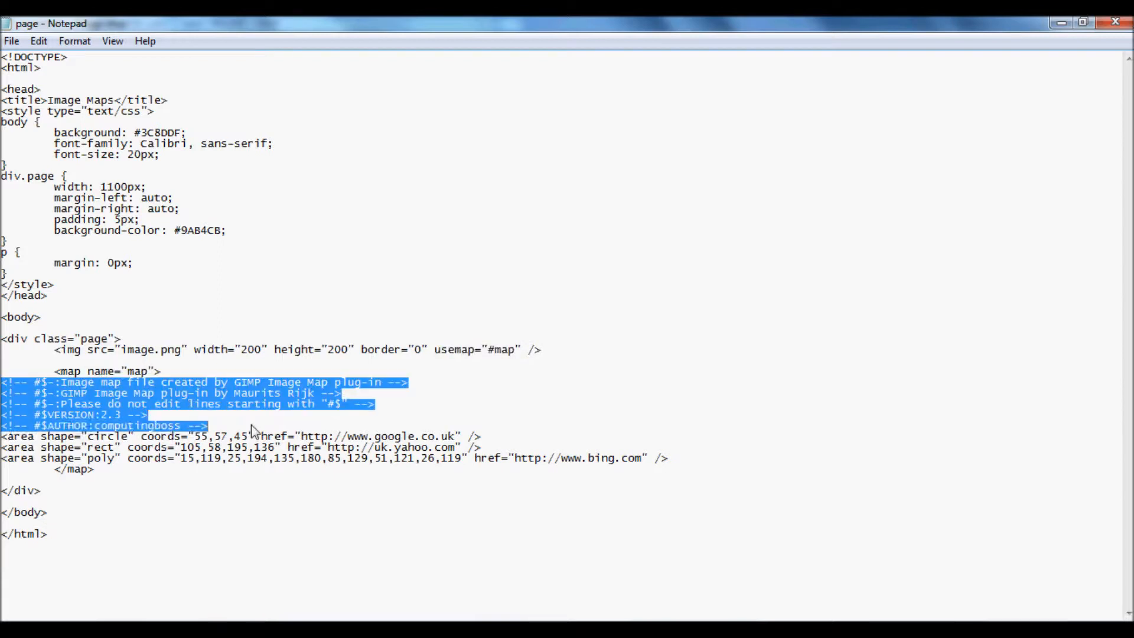
Step: Delete the GIMP plug-in comment lines and the leftover blank line inside the map tag, then review the circle and rectangle area tags
{"action": "key", "text": "Delete"}
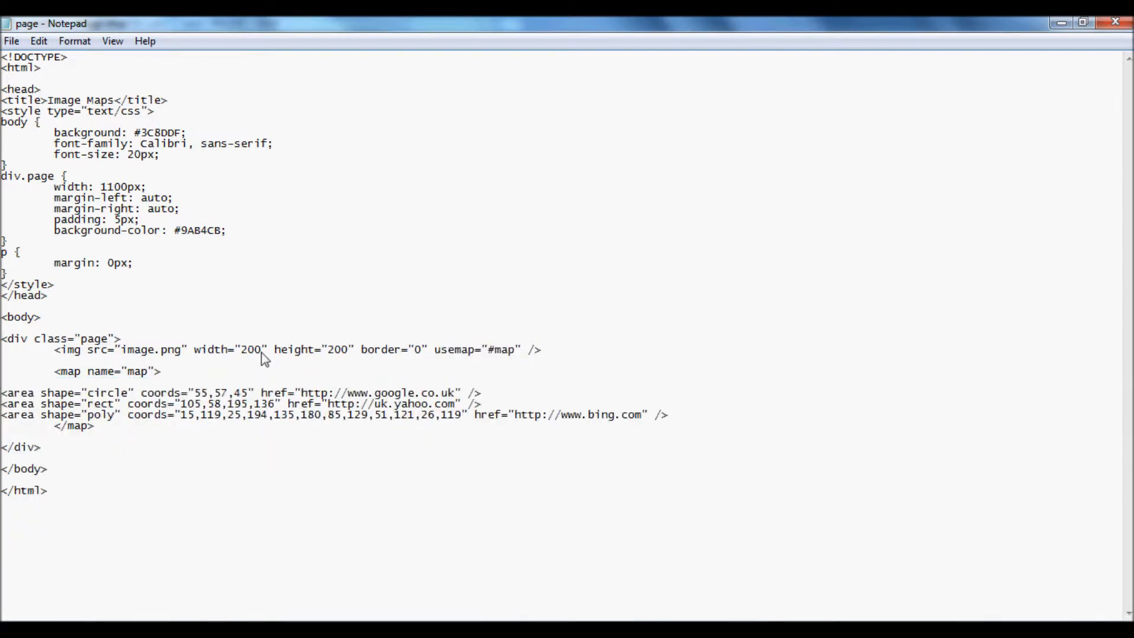
{"action": "key", "text": "Delete"}
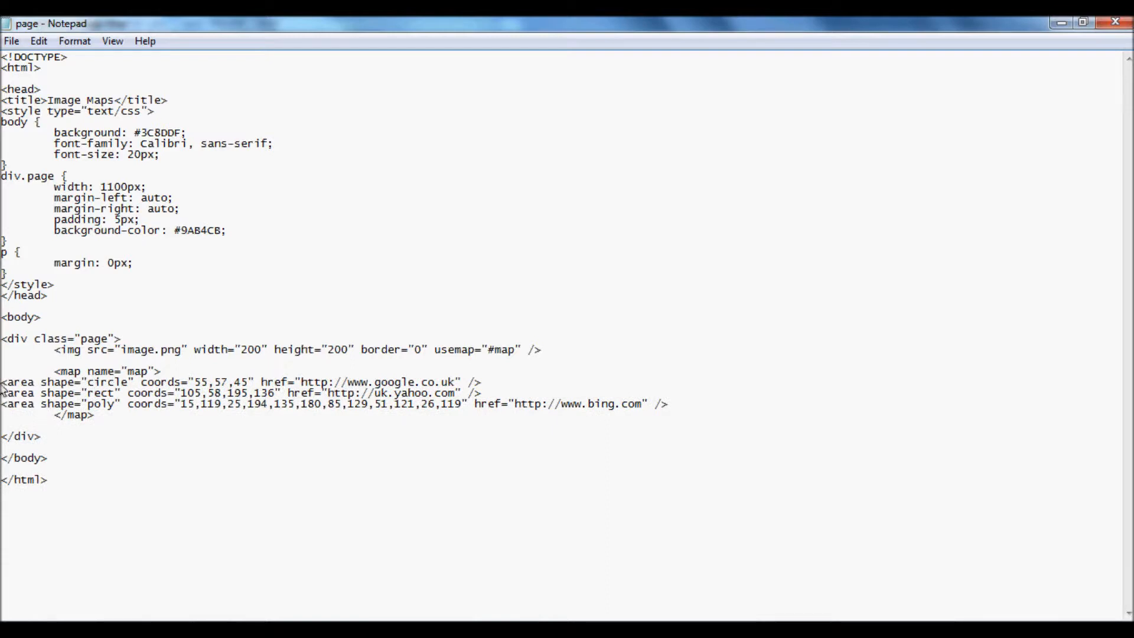
{"action": "left_click_drag", "start_coordinate": [3, 386], "coordinate": [511, 385]}
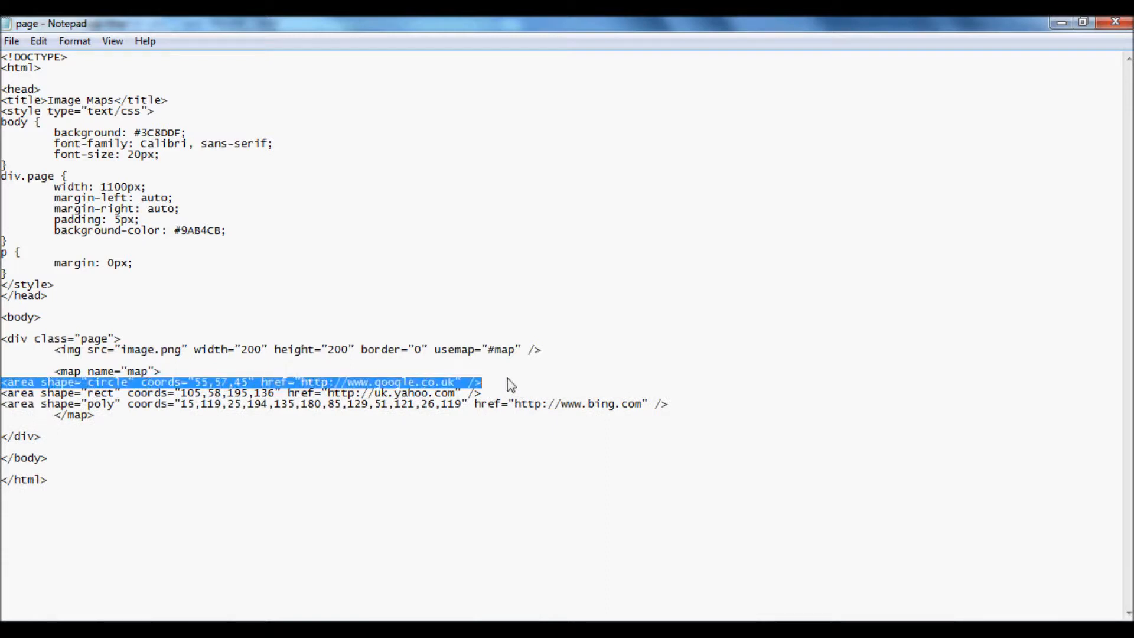
{"action": "left_click_drag", "start_coordinate": [2, 393], "coordinate": [510, 394]}
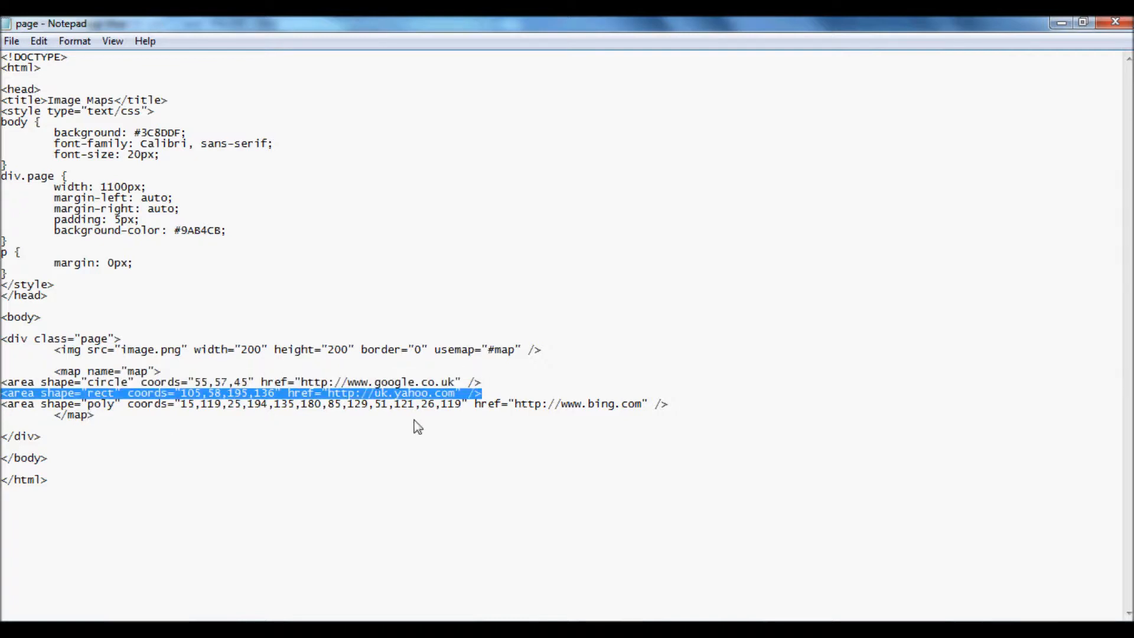
{"action": "left_click", "coordinate": [339, 418]}
Step: Add target="_blank" before the closing slash of the Google area tag and copy that attribute
{"action": "left_click", "coordinate": [329, 384]}
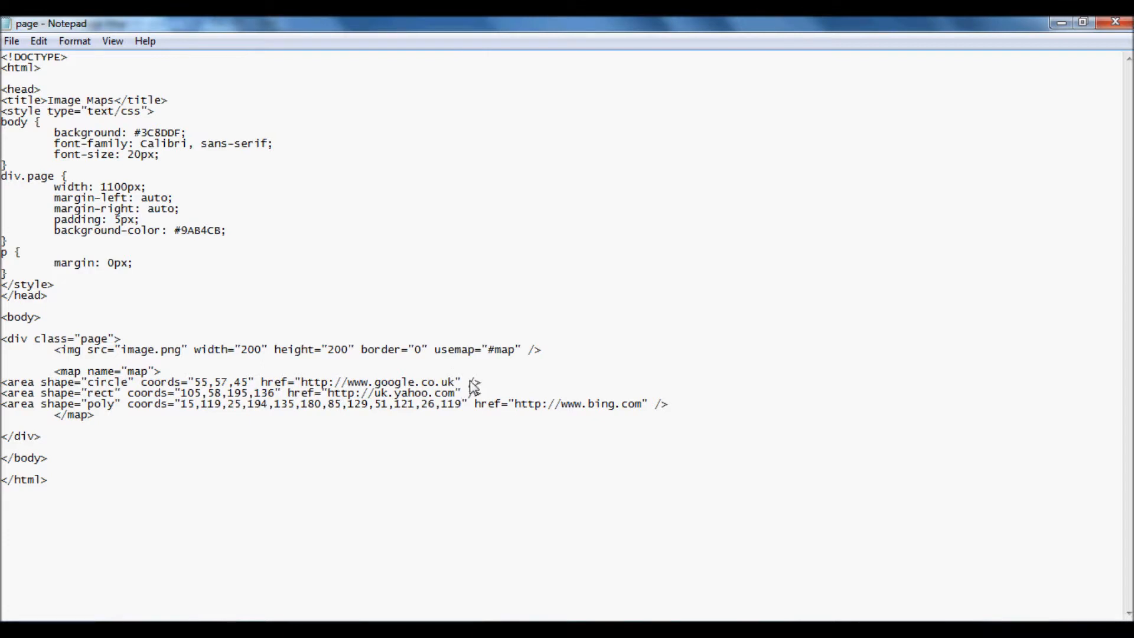
{"action": "key", "text": "End"}
{"action": "key", "text": "Left"}
{"action": "key", "text": "Left"}
{"action": "type", "text": "target=\"_blank\""}
{"action": "key", "text": "ctrl+shift+Left"}
{"action": "key", "text": "ctrl+c"}
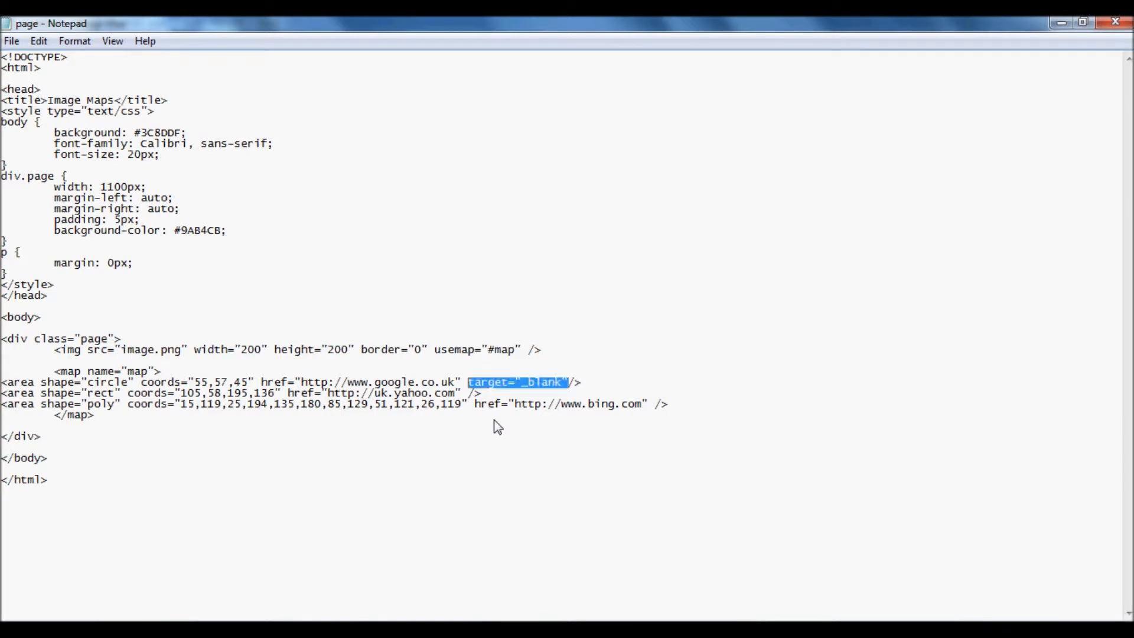
Step: Paste the target="_blank" attribute into the Yahoo and Bing area tags and save the page file
{"action": "key", "text": "Down"}
{"action": "key", "text": "ctrl+v"}
{"action": "left_click", "coordinate": [656, 404]}
{"action": "key", "text": "ctrl+v"}
{"action": "left_click", "coordinate": [12, 41]}
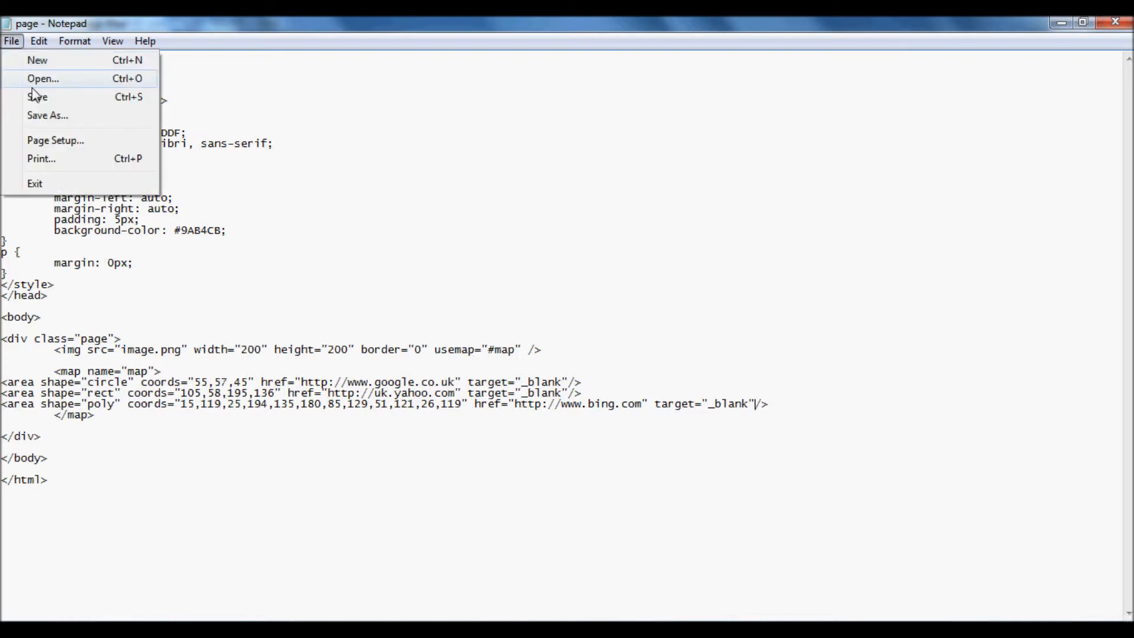
{"action": "left_click", "coordinate": [35, 97]}
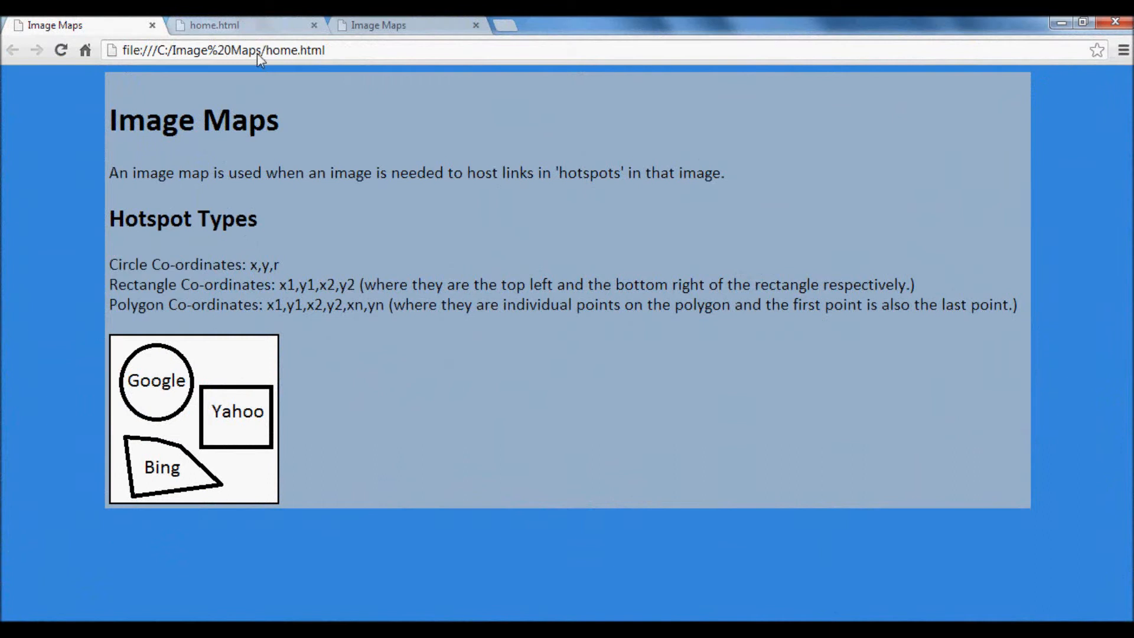
Step: In Chrome, reload page.html and test the Google, Yahoo and Bing hotspots, closing each tab they open
{"action": "left_click", "coordinate": [378, 25]}
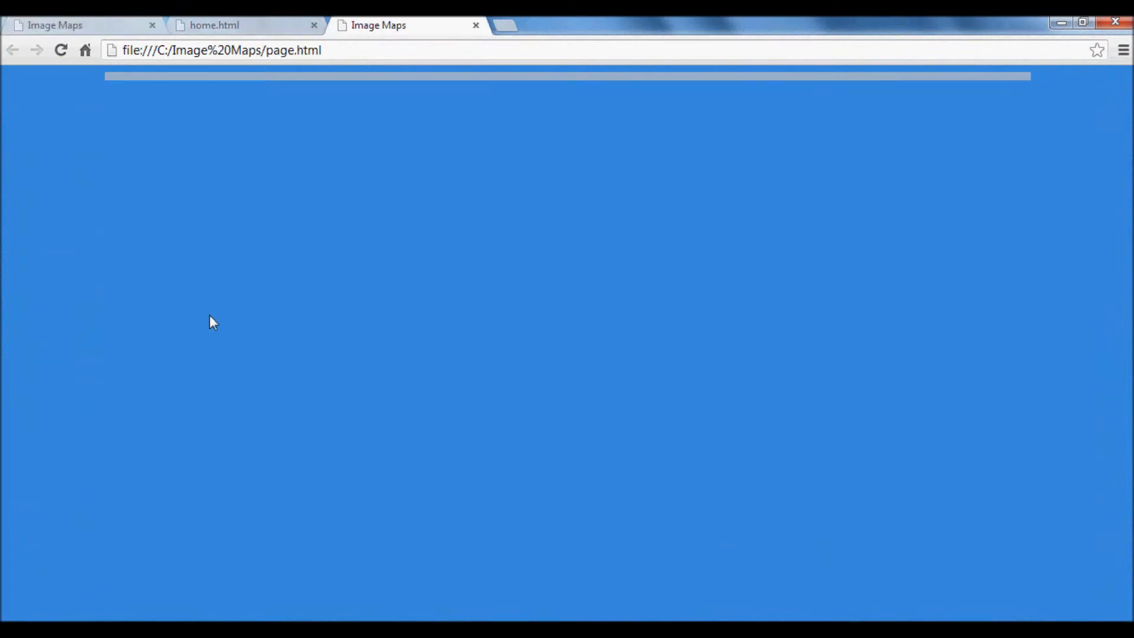
{"action": "left_click", "coordinate": [56, 56]}
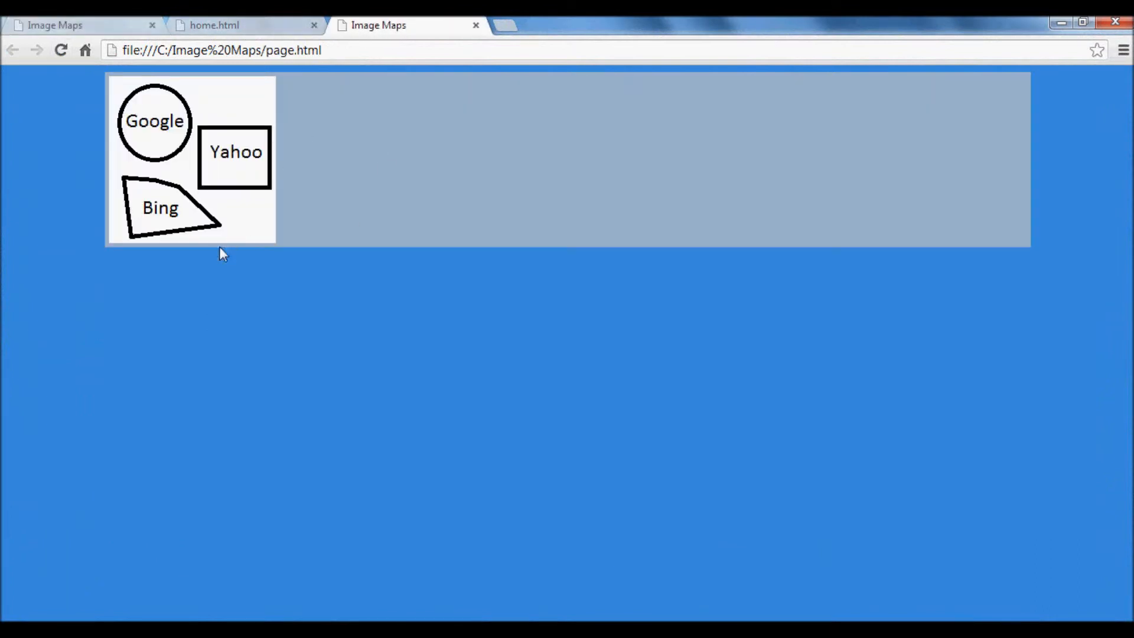
{"action": "left_click", "coordinate": [147, 127]}
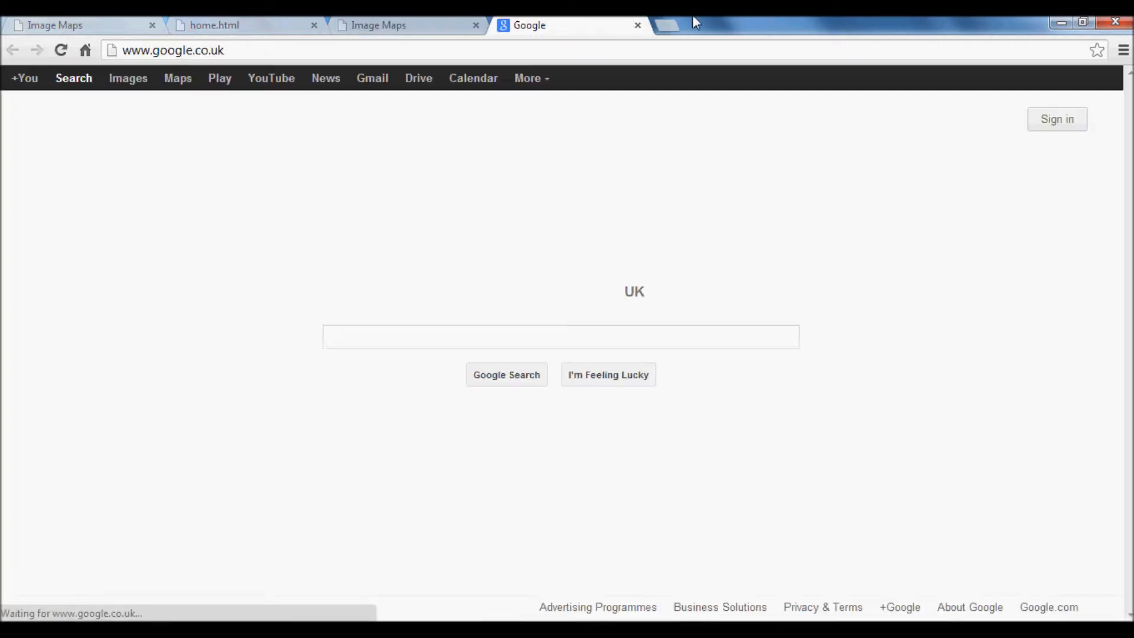
{"action": "left_click", "coordinate": [637, 24]}
{"action": "left_click", "coordinate": [242, 168]}
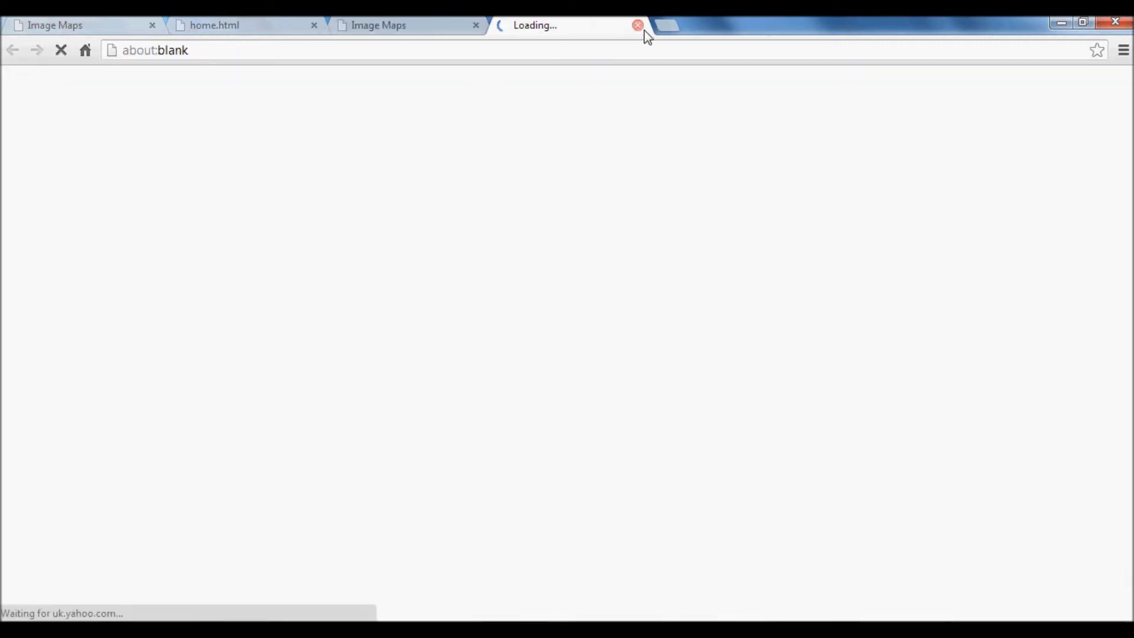
{"action": "left_click", "coordinate": [638, 25]}
{"action": "left_click", "coordinate": [127, 224]}
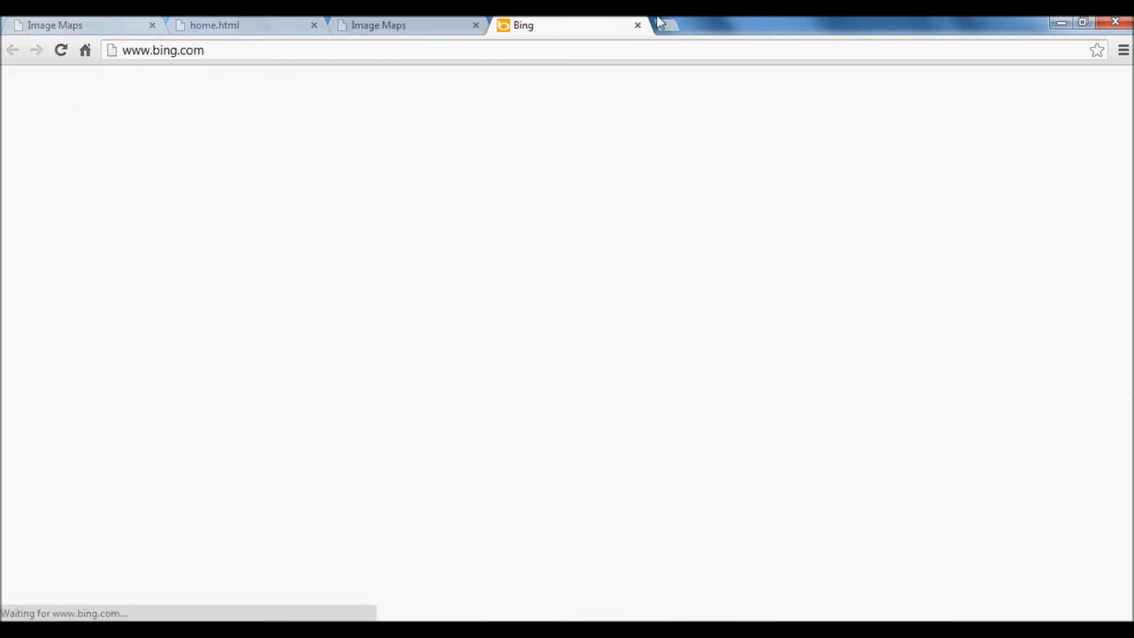
{"action": "left_click", "coordinate": [637, 25]}
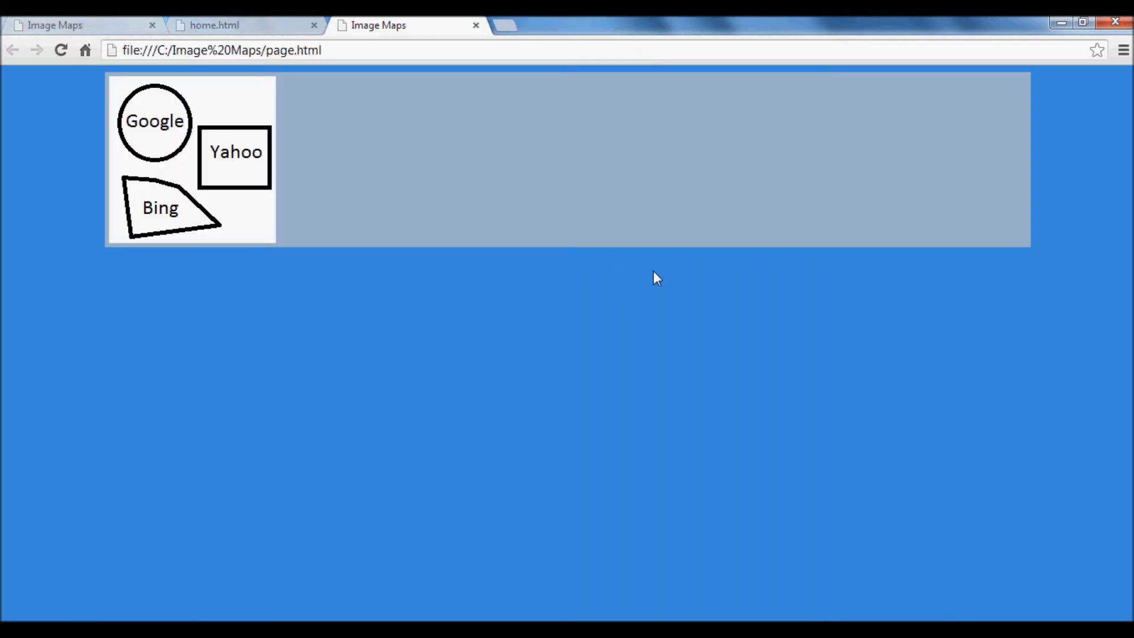